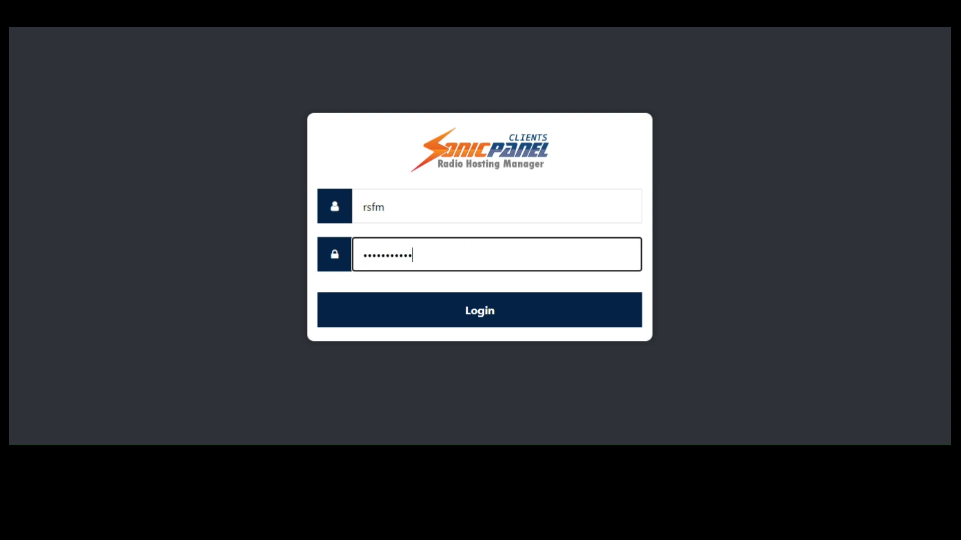
Step: Log in to the radio client panel with the filled-in credentials and review the dashboard's radio information and account summary
{"action": "left_click_drag", "start_coordinate": [402, 209], "coordinate": [333, 207]}
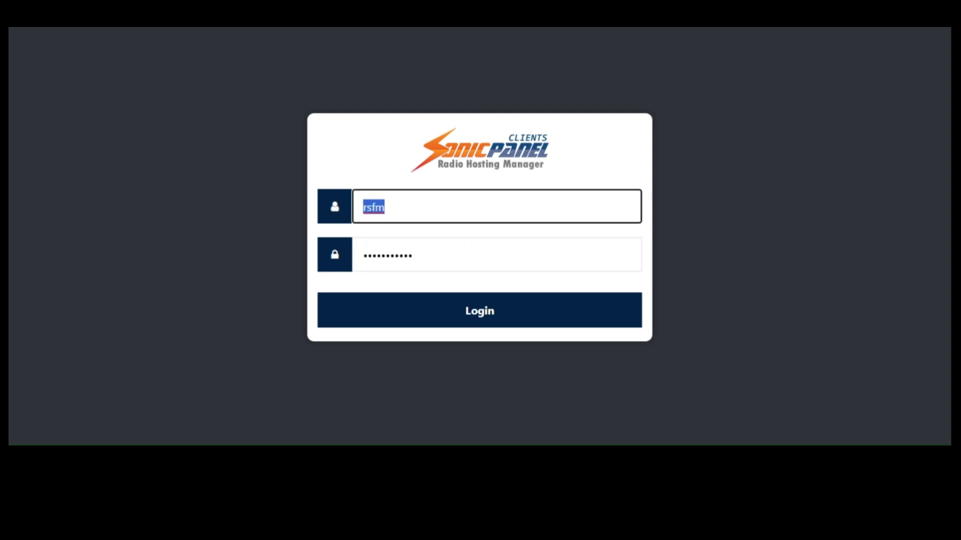
{"action": "left_click_drag", "start_coordinate": [414, 256], "coordinate": [346, 258]}
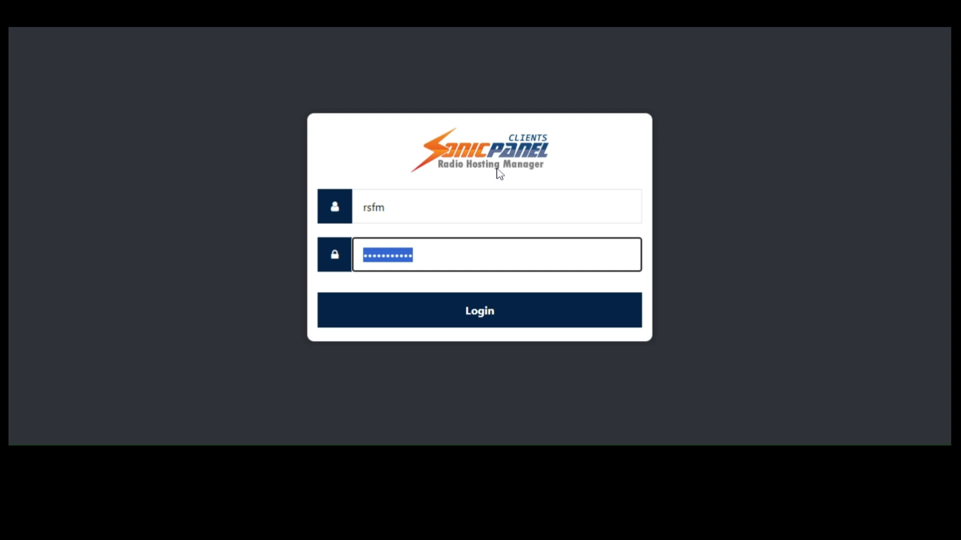
{"action": "left_click", "coordinate": [489, 321]}
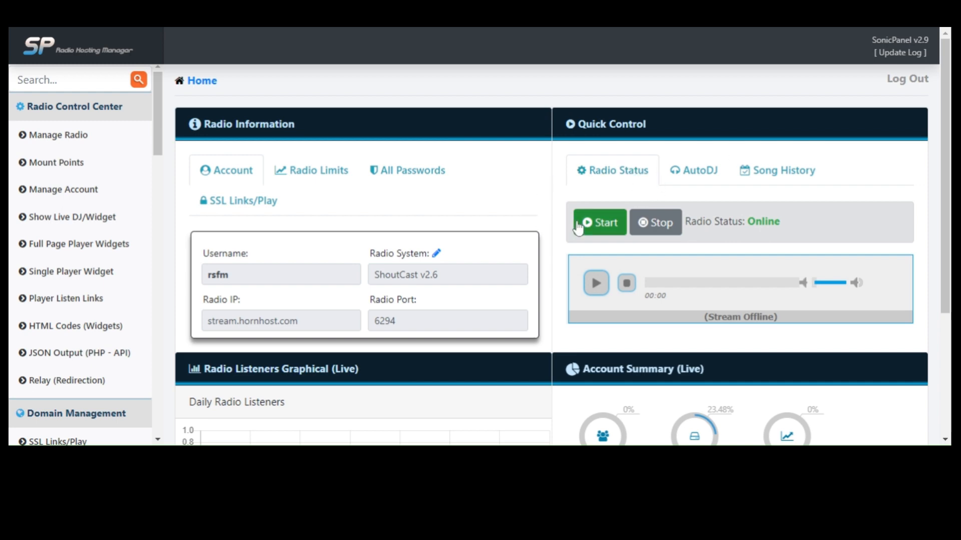
{"action": "scroll", "coordinate": [553, 255], "scroll_direction": "down", "scroll_amount": 4}
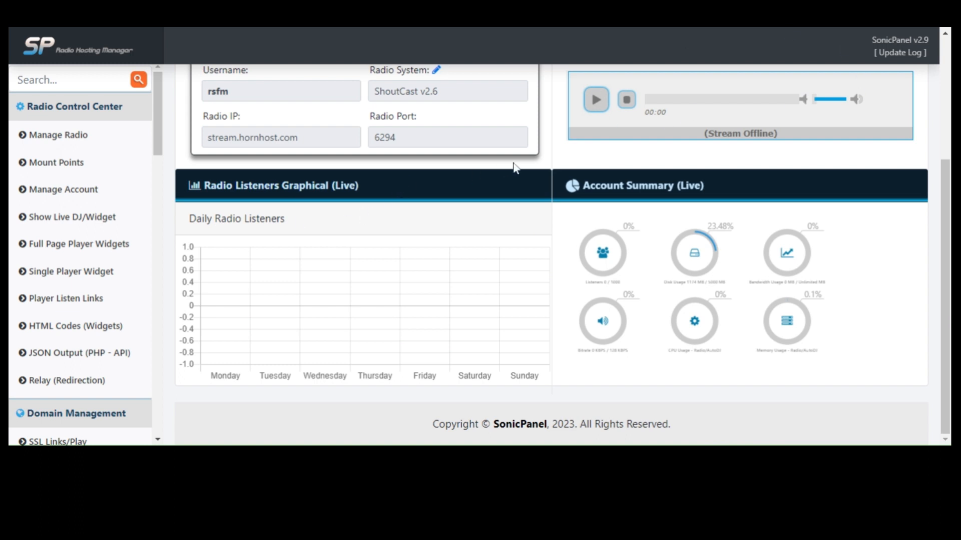
{"action": "scroll", "coordinate": [475, 215], "scroll_direction": "up", "scroll_amount": 4}
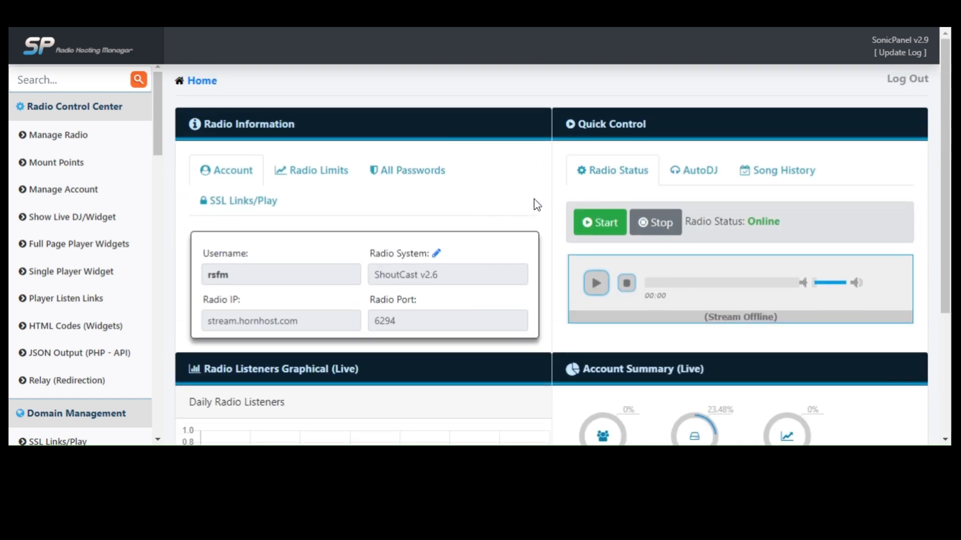
{"action": "scroll", "coordinate": [367, 250], "scroll_direction": "down", "scroll_amount": 2}
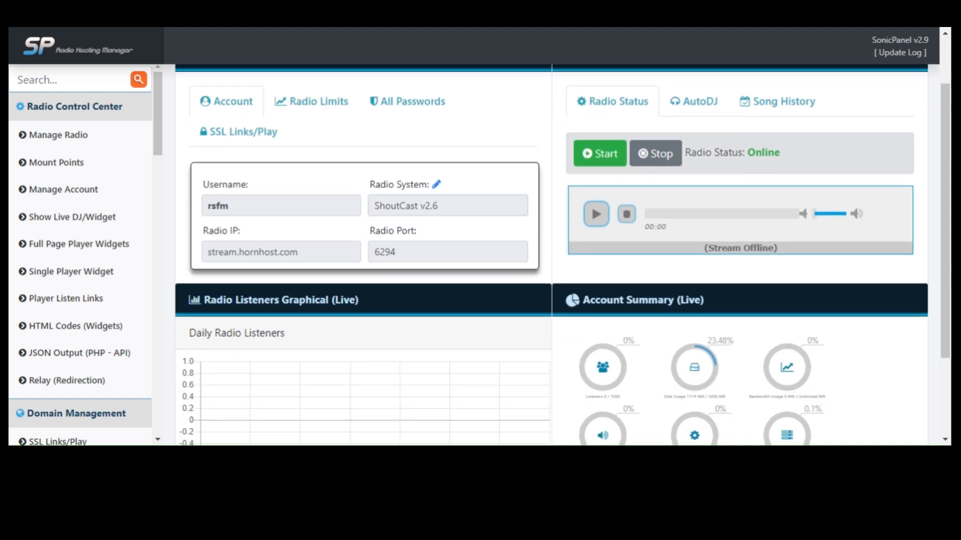
{"action": "left_click_drag", "start_coordinate": [443, 207], "coordinate": [359, 217]}
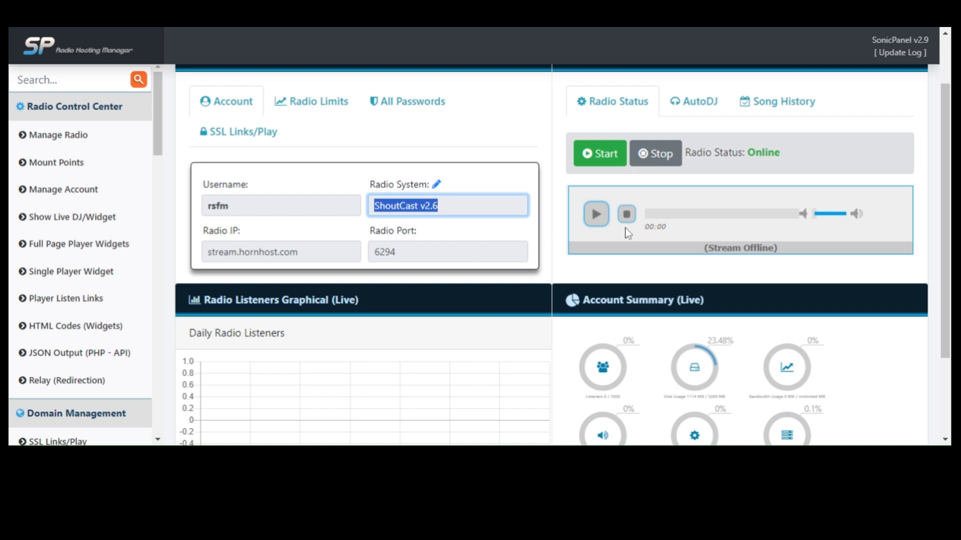
Step: Try playing the stream in the Quick Control player and start the AutoDJ
{"action": "left_click", "coordinate": [595, 219]}
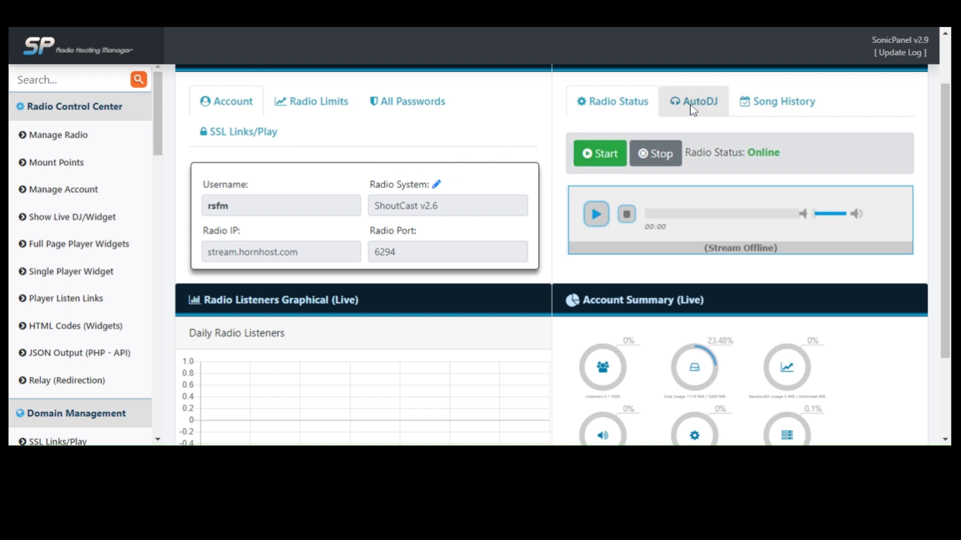
{"action": "left_click", "coordinate": [706, 109]}
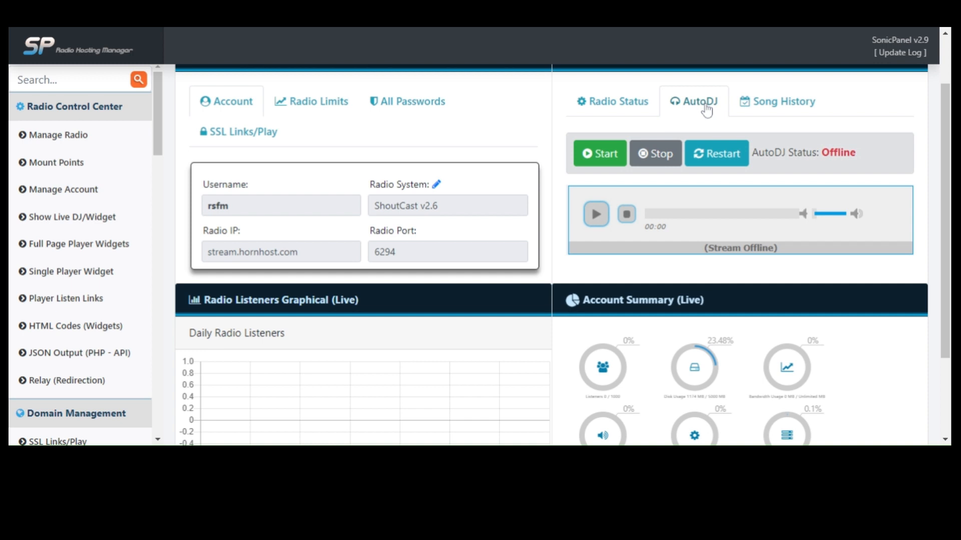
{"action": "left_click", "coordinate": [608, 161]}
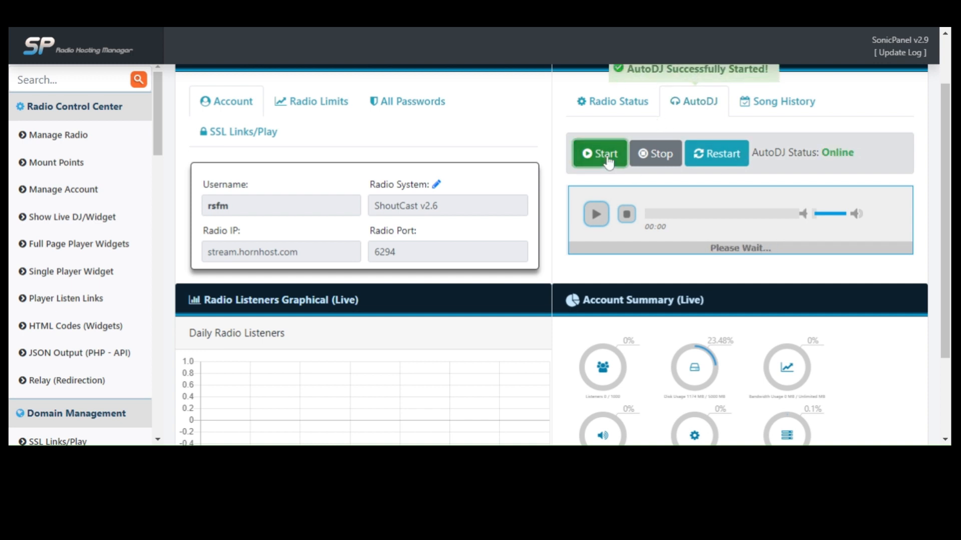
Step: Test the radio stream from the Radio Status view by playing it briefly, and stop playback
{"action": "left_click", "coordinate": [608, 117]}
{"action": "left_click", "coordinate": [596, 216]}
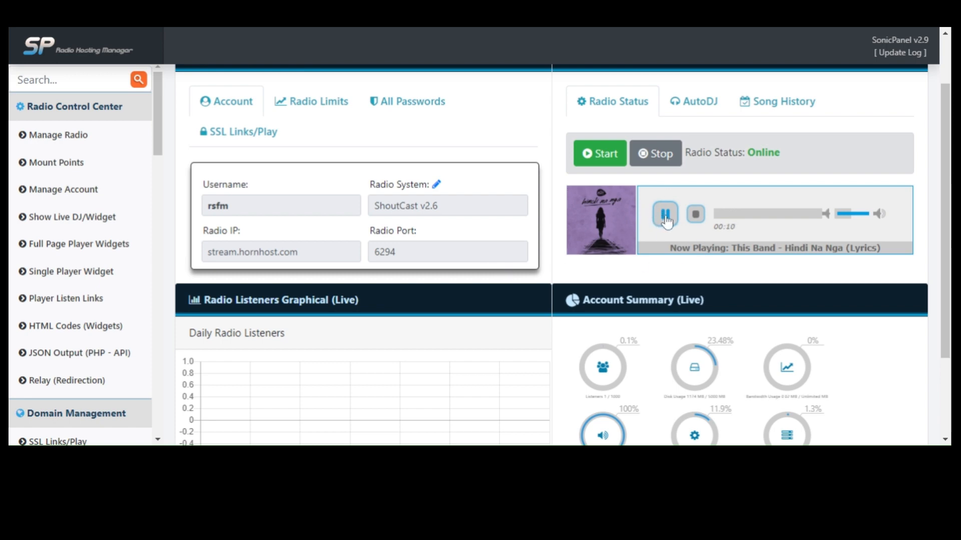
{"action": "left_click", "coordinate": [695, 215]}
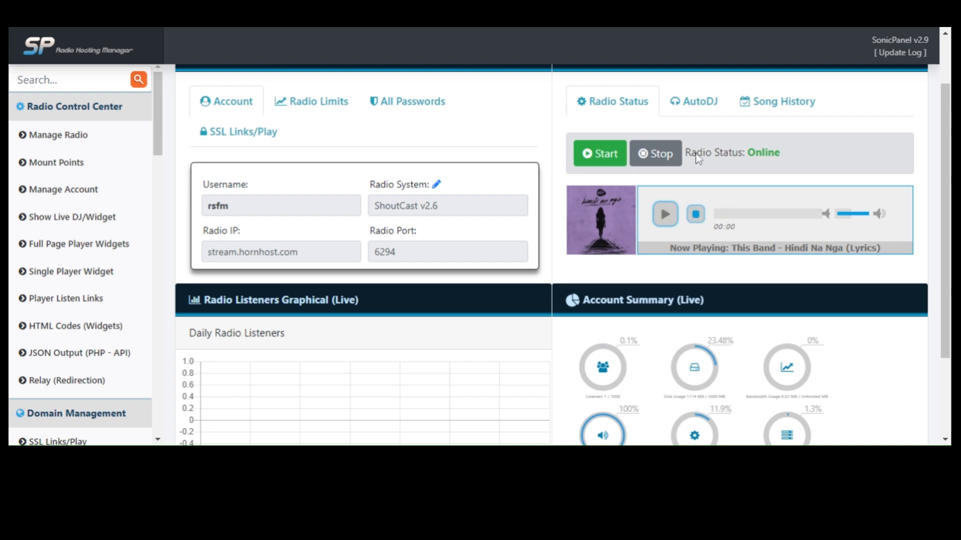
Step: Check the AutoDJ status and open the Manage AutoDJ settings for the station
{"action": "left_click", "coordinate": [695, 108]}
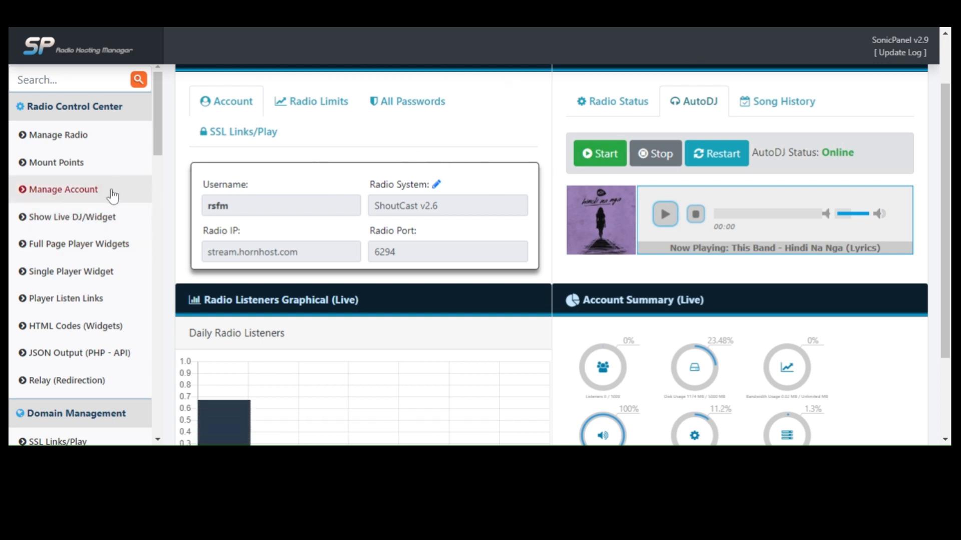
{"action": "scroll", "coordinate": [113, 196], "scroll_direction": "down", "scroll_amount": 1}
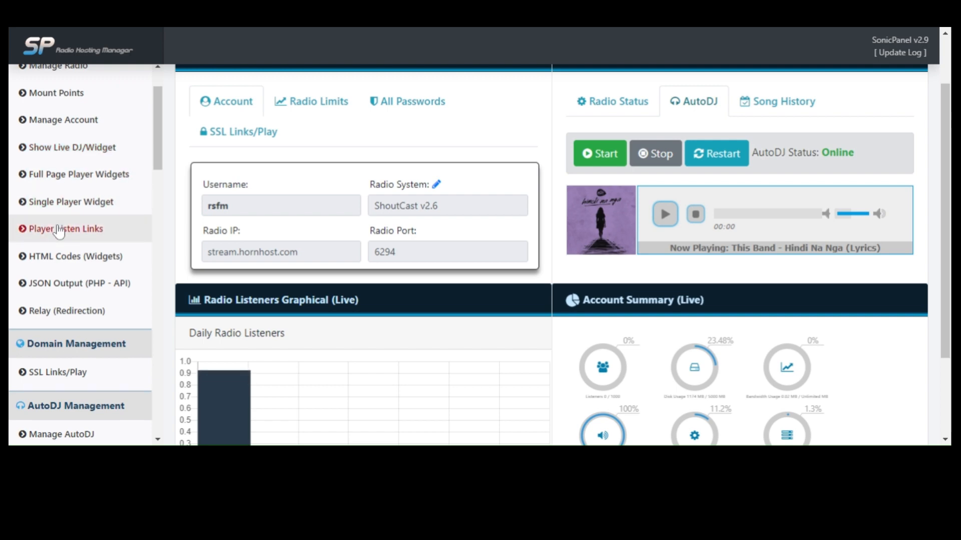
{"action": "scroll", "coordinate": [85, 236], "scroll_direction": "down", "scroll_amount": 2}
{"action": "scroll", "coordinate": [100, 250], "scroll_direction": "down", "scroll_amount": 2}
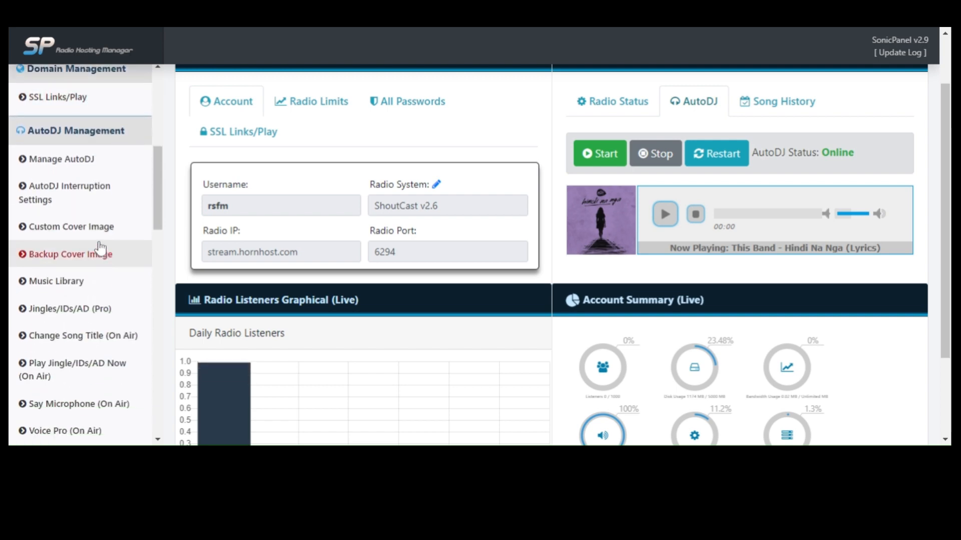
{"action": "left_click", "coordinate": [93, 163]}
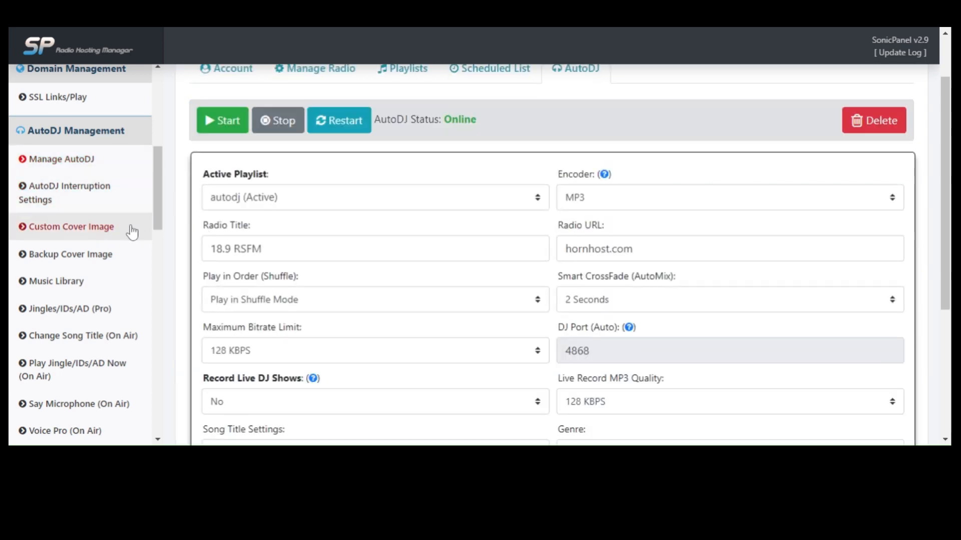
{"action": "scroll", "coordinate": [126, 230], "scroll_direction": "up", "scroll_amount": 2}
{"action": "scroll", "coordinate": [132, 229], "scroll_direction": "down", "scroll_amount": 2}
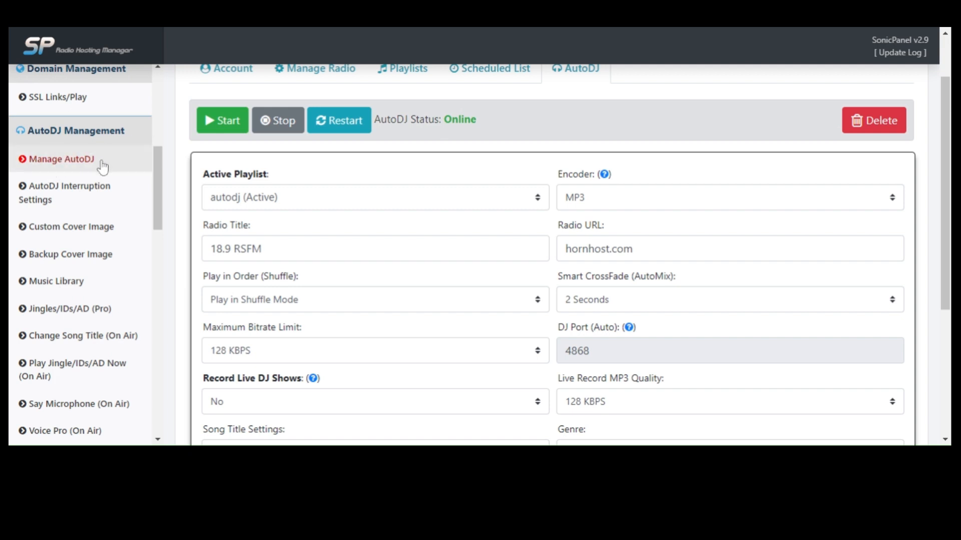
{"action": "scroll", "coordinate": [440, 174], "scroll_direction": "up", "scroll_amount": 3}
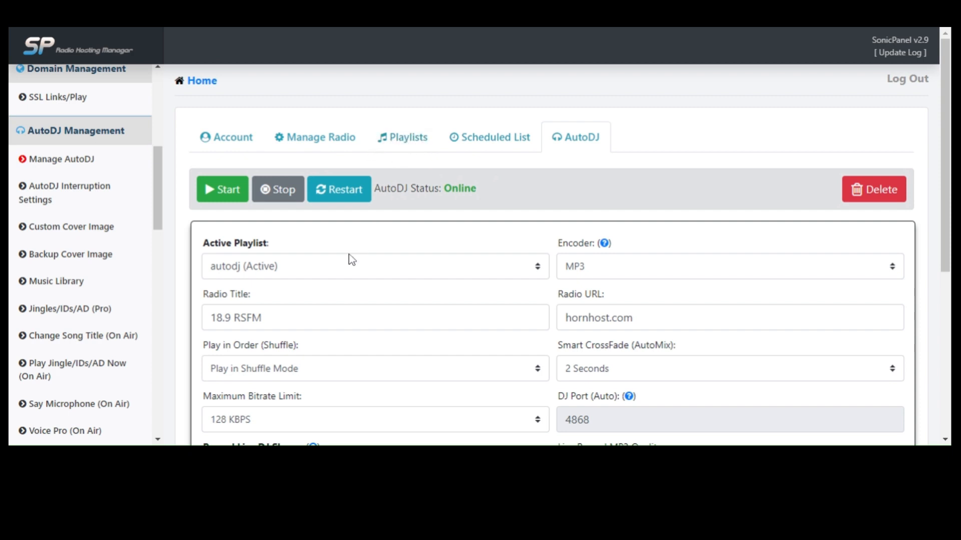
Step: Open the station's playlists and look through the tracks in the Music playlist
{"action": "left_click", "coordinate": [393, 139]}
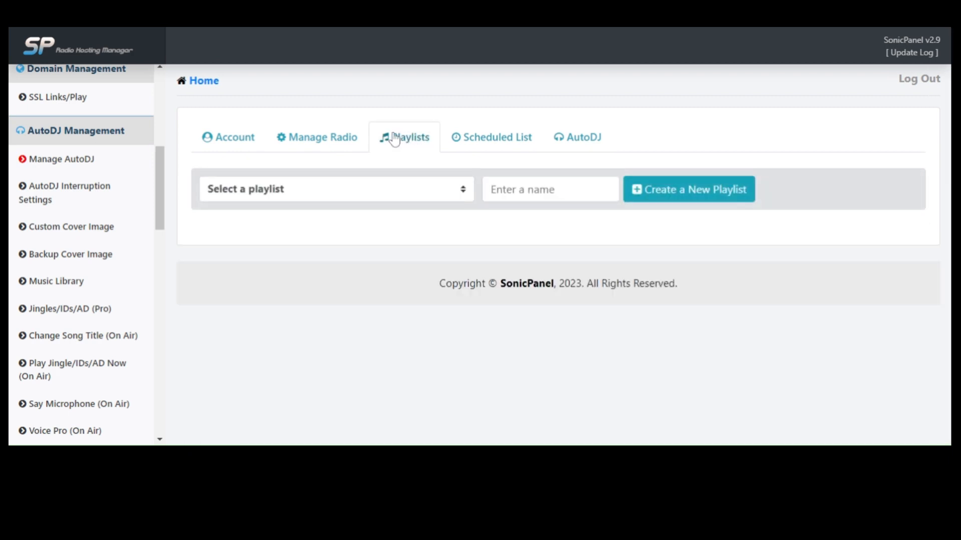
{"action": "left_click", "coordinate": [371, 182]}
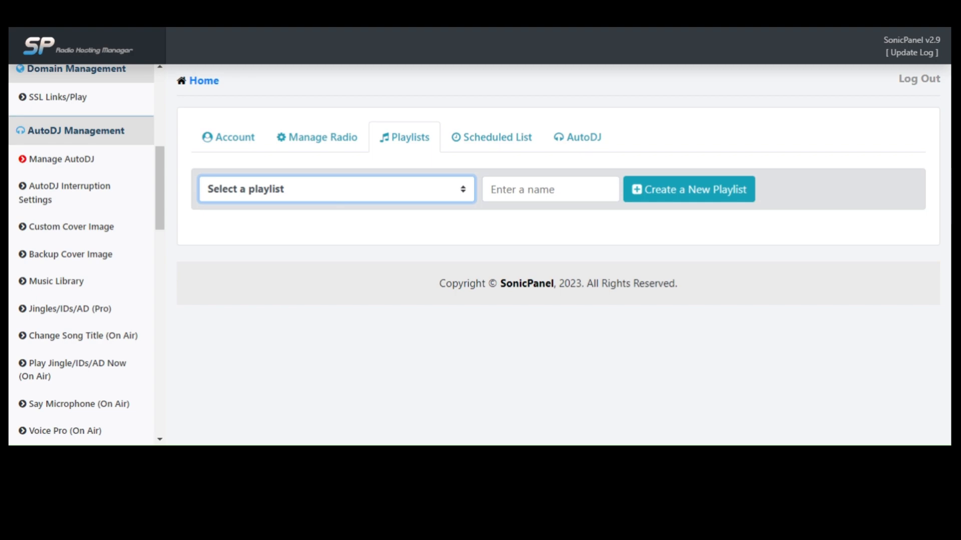
{"action": "left_click", "coordinate": [323, 239]}
{"action": "scroll", "coordinate": [410, 270], "scroll_direction": "down", "scroll_amount": 10}
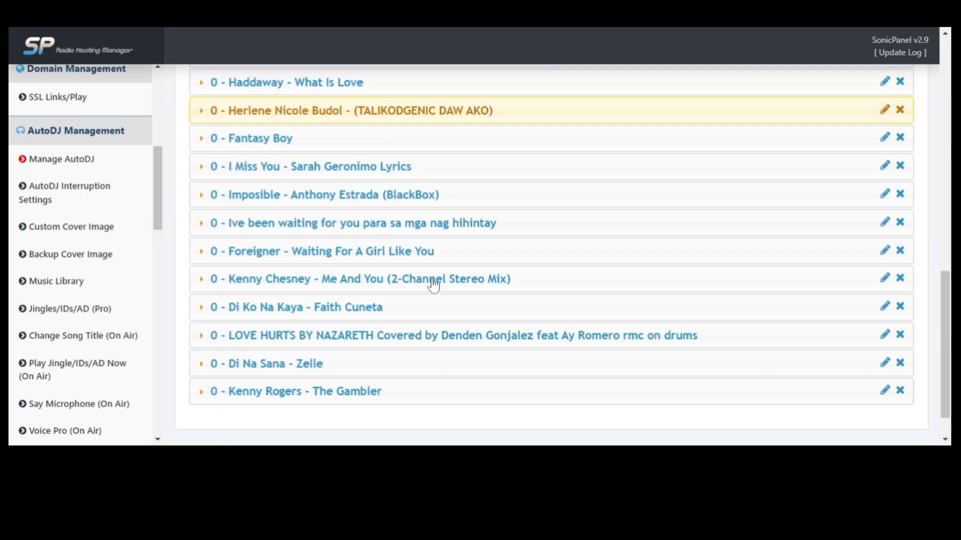
{"action": "scroll", "coordinate": [433, 283], "scroll_direction": "down", "scroll_amount": 1}
{"action": "scroll", "coordinate": [450, 254], "scroll_direction": "up", "scroll_amount": 10}
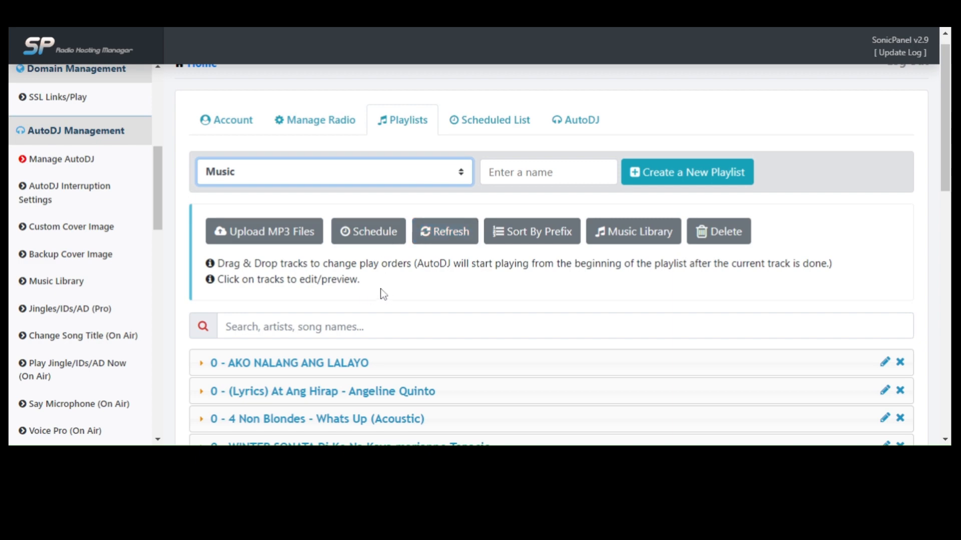
Step: Switch to the active autodj playlist and look through its tracks
{"action": "left_click", "coordinate": [344, 194]}
{"action": "scroll", "coordinate": [416, 271], "scroll_direction": "down", "scroll_amount": 7}
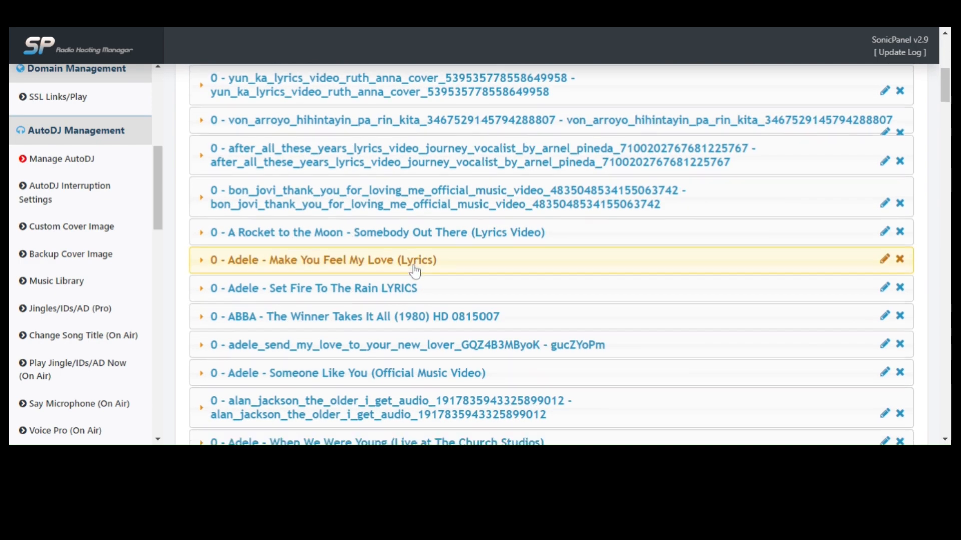
{"action": "scroll", "coordinate": [415, 271], "scroll_direction": "down", "scroll_amount": 20}
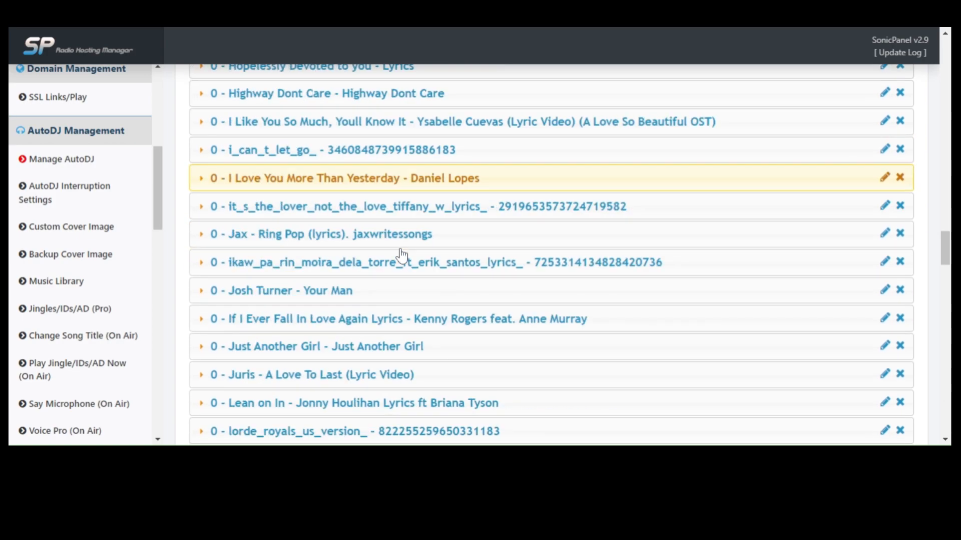
{"action": "scroll", "coordinate": [402, 255], "scroll_direction": "down", "scroll_amount": 10}
{"action": "scroll", "coordinate": [389, 243], "scroll_direction": "up", "scroll_amount": 11}
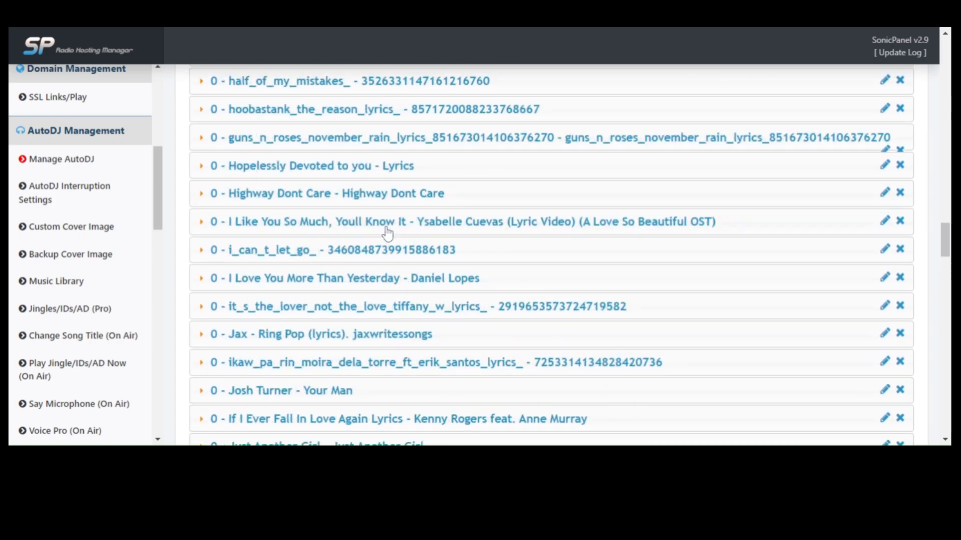
{"action": "scroll", "coordinate": [388, 233], "scroll_direction": "up", "scroll_amount": 20}
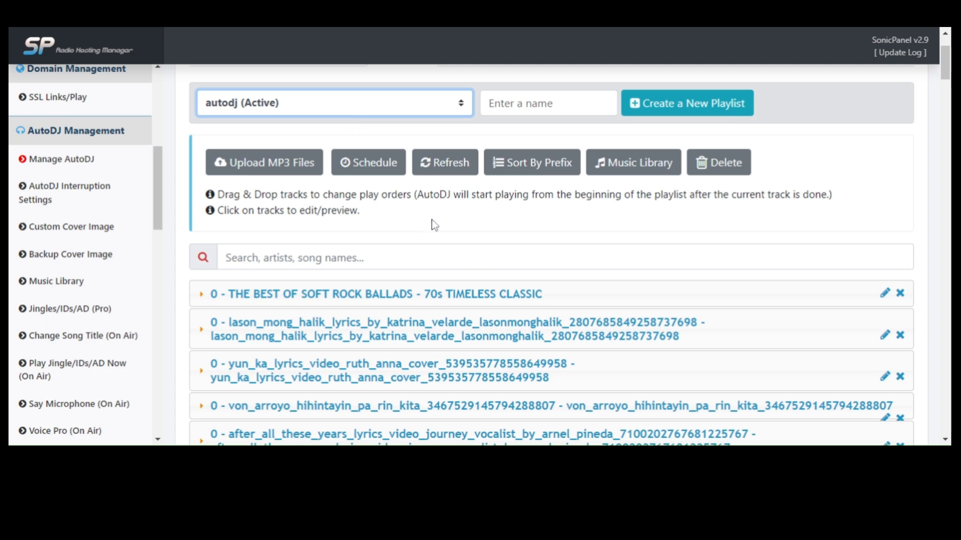
{"action": "scroll", "coordinate": [446, 140], "scroll_direction": "up", "scroll_amount": 2}
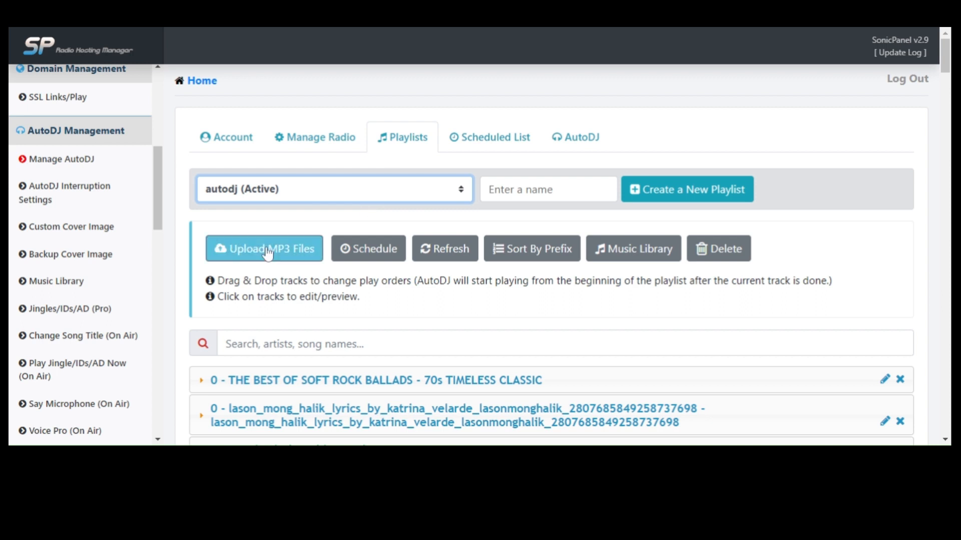
Step: Create a new playlist named "sundays" and read the notice about its MP3 list
{"action": "left_click", "coordinate": [510, 186]}
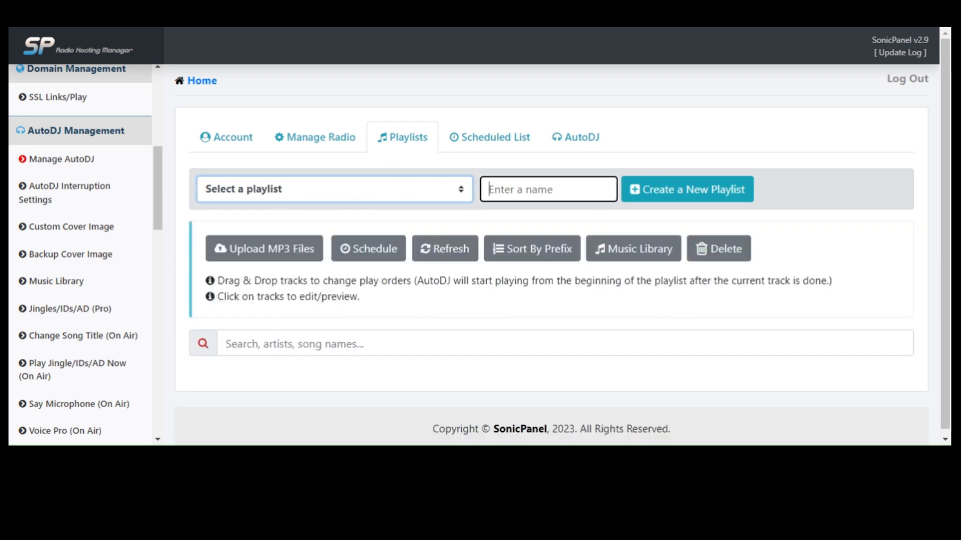
{"action": "type", "text": "sundays"}
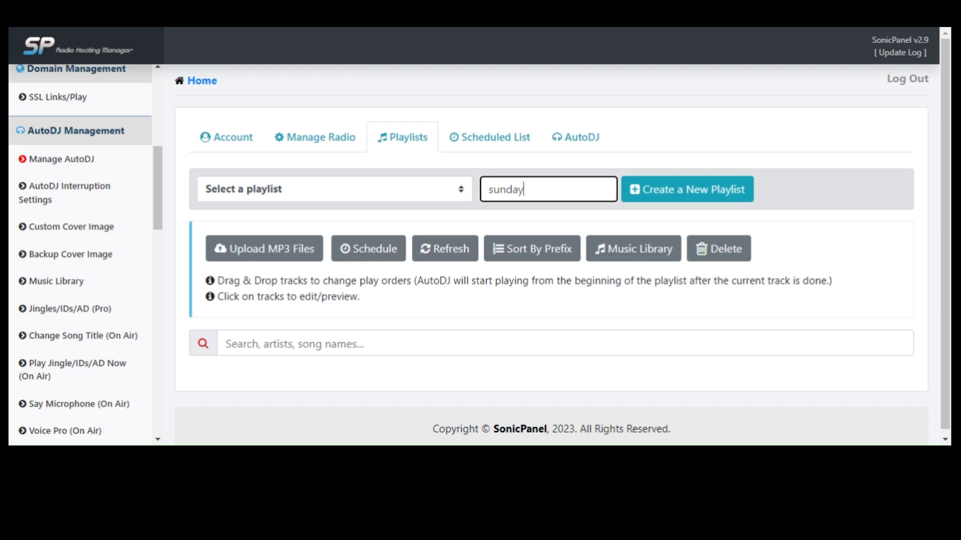
{"action": "left_click", "coordinate": [707, 198]}
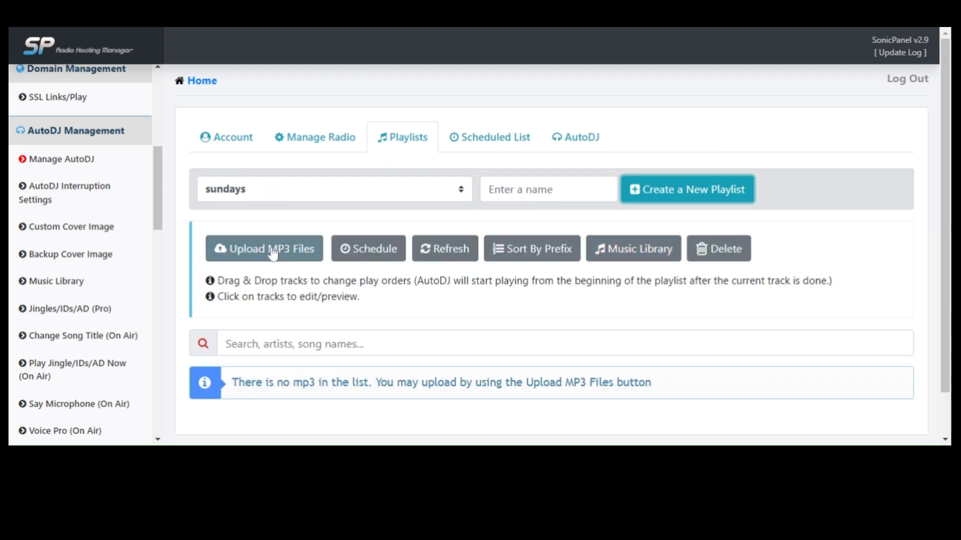
{"action": "scroll", "coordinate": [290, 286], "scroll_direction": "down", "scroll_amount": 1}
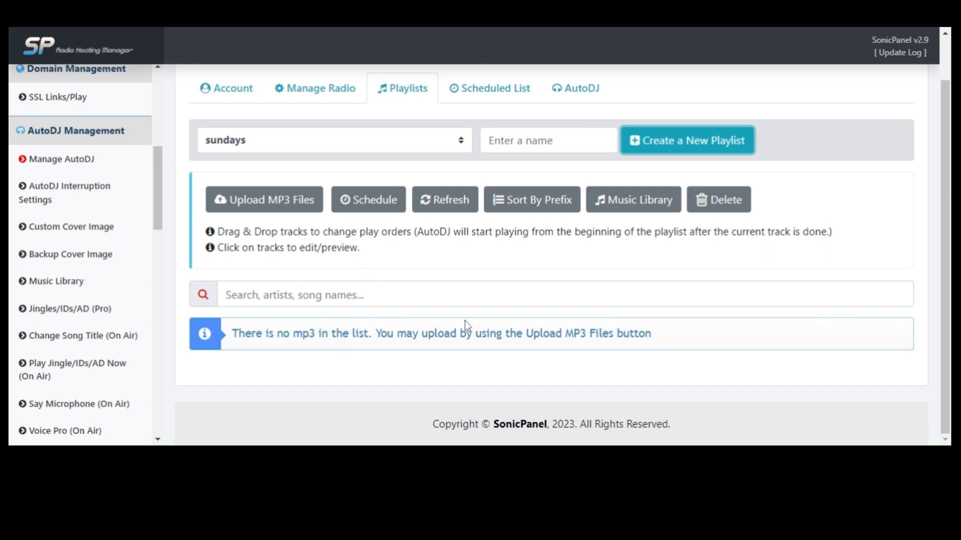
{"action": "left_click_drag", "start_coordinate": [624, 336], "coordinate": [251, 335]}
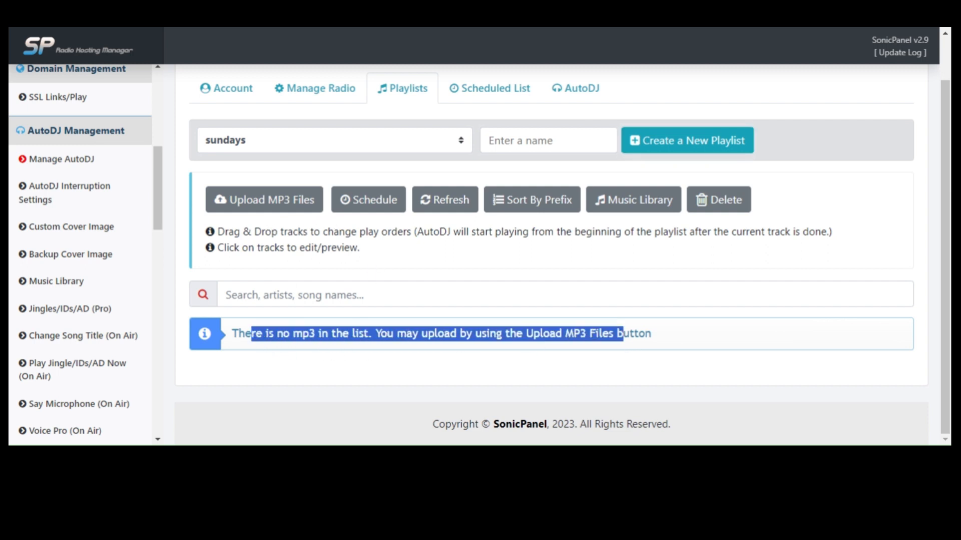
Step: Upload the MP3 tracks "Nana - Lonely x Out Out BT Remix" and "INNA - Up" to the sundays playlist and close the uploader
{"action": "left_click", "coordinate": [284, 203]}
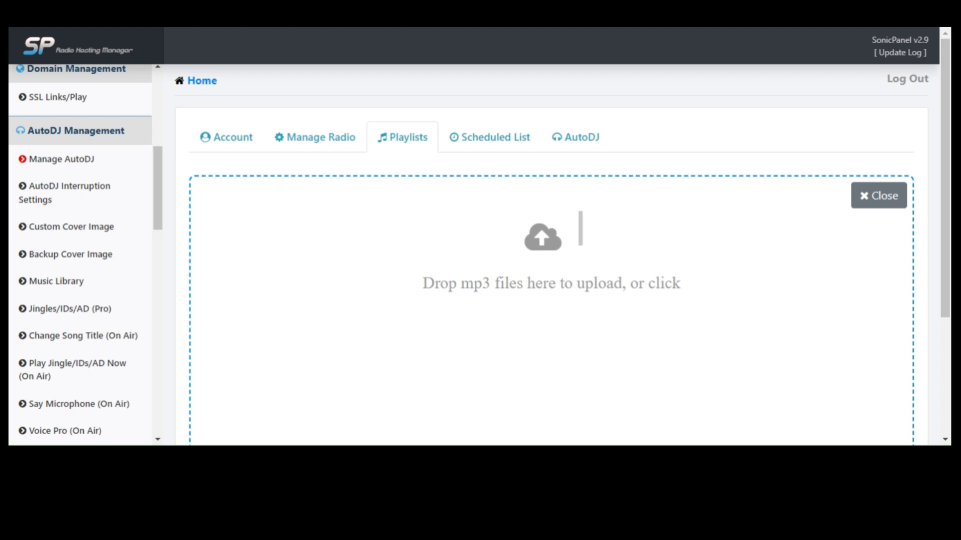
{"action": "left_click", "coordinate": [622, 248]}
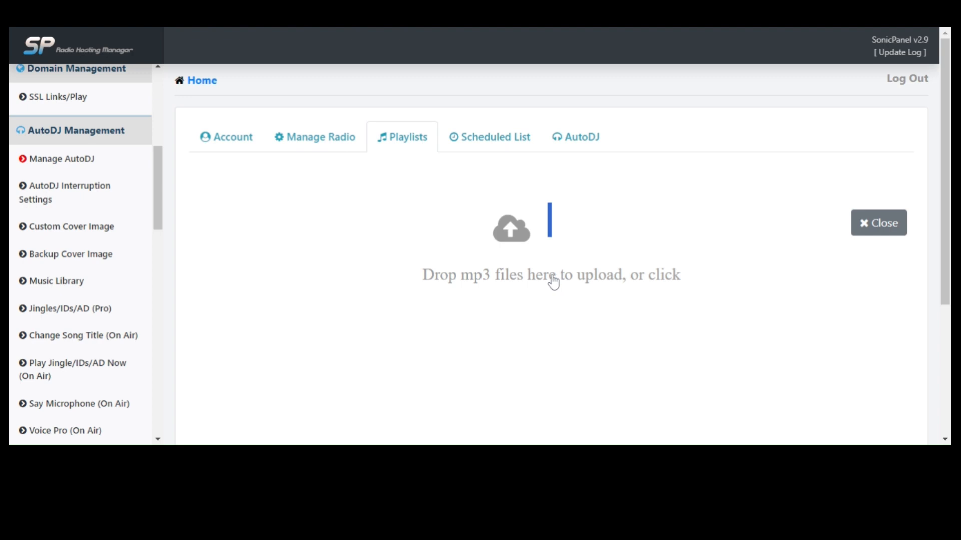
{"action": "left_click", "coordinate": [895, 238]}
{"action": "scroll", "coordinate": [300, 316], "scroll_direction": "down", "scroll_amount": 2}
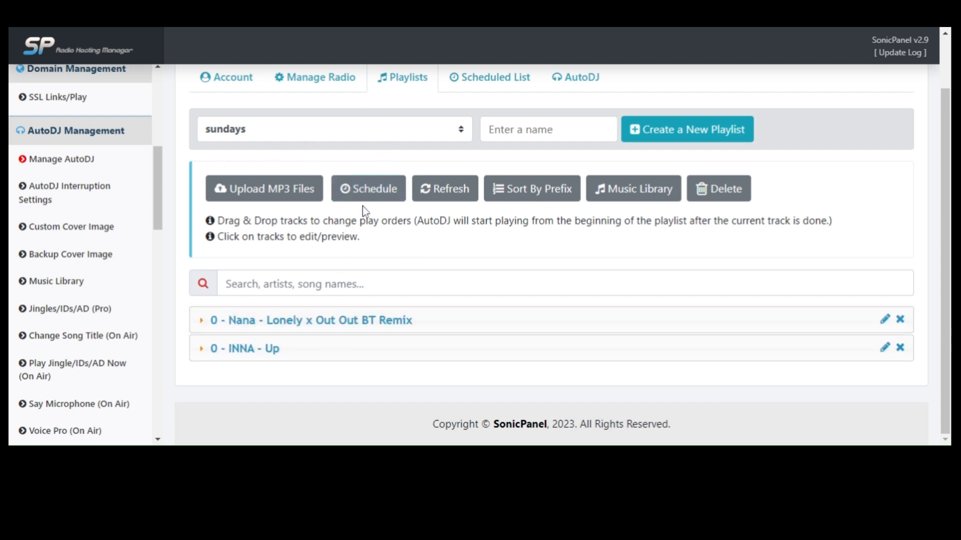
Step: Open scheduling for the sundays playlist and set the radio account's timezone to Asia/Manila
{"action": "left_click", "coordinate": [365, 186]}
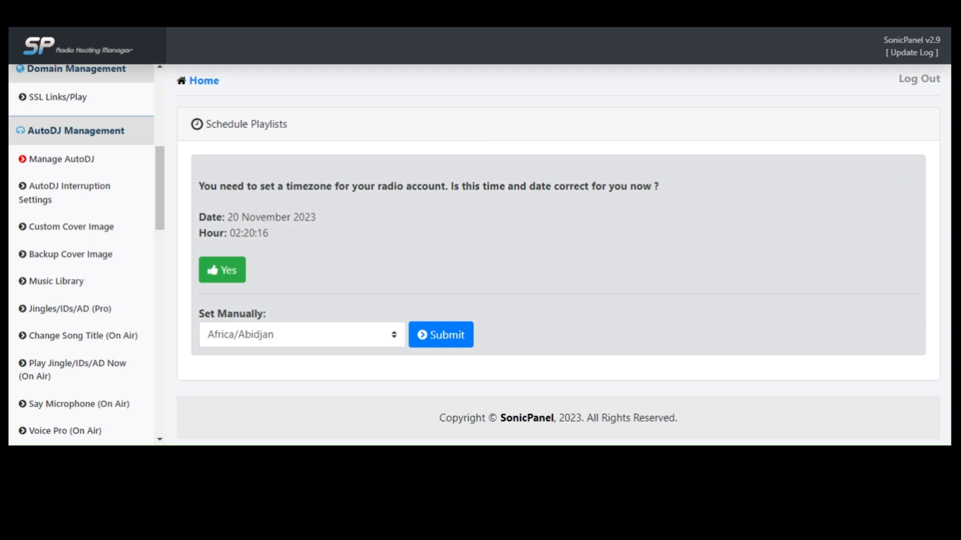
{"action": "left_click_drag", "start_coordinate": [199, 187], "coordinate": [686, 186]}
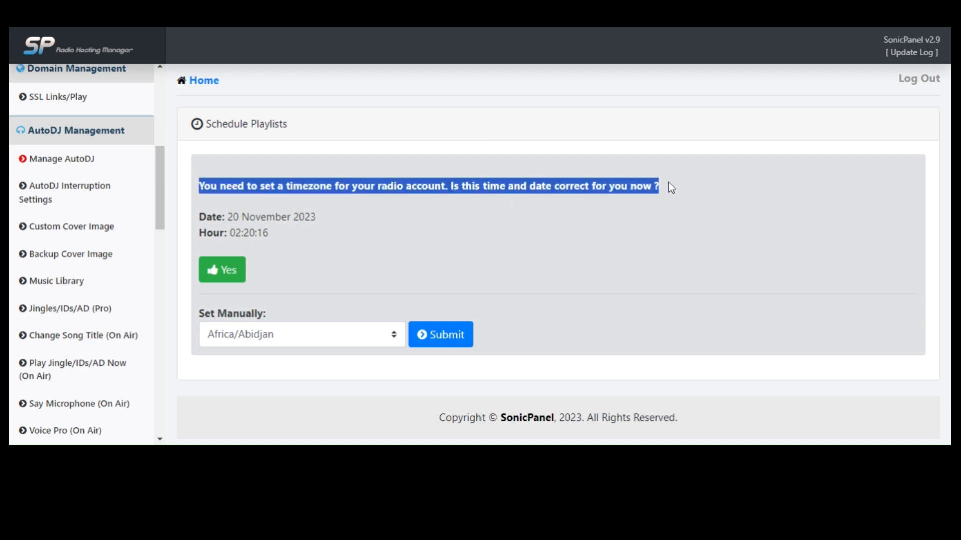
{"action": "left_click", "coordinate": [337, 303]}
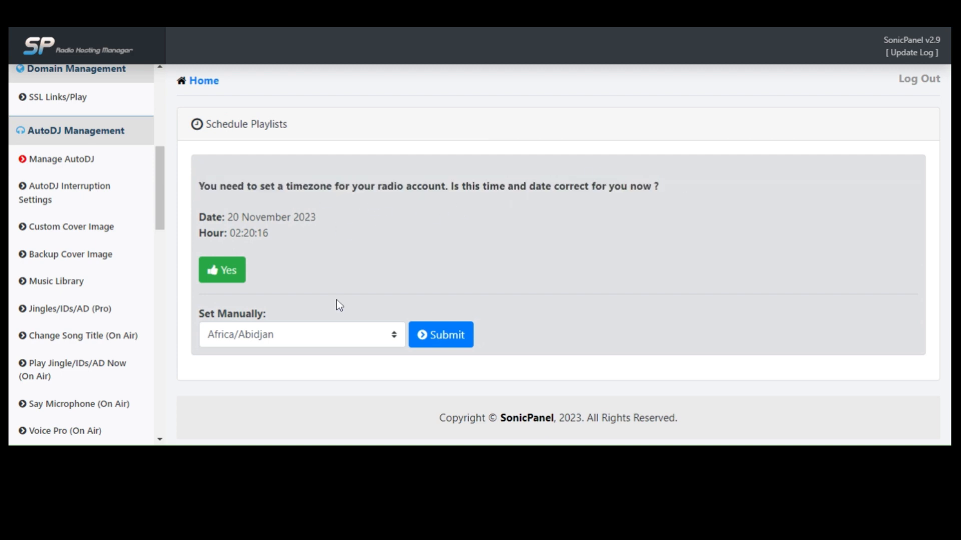
{"action": "left_click", "coordinate": [277, 335]}
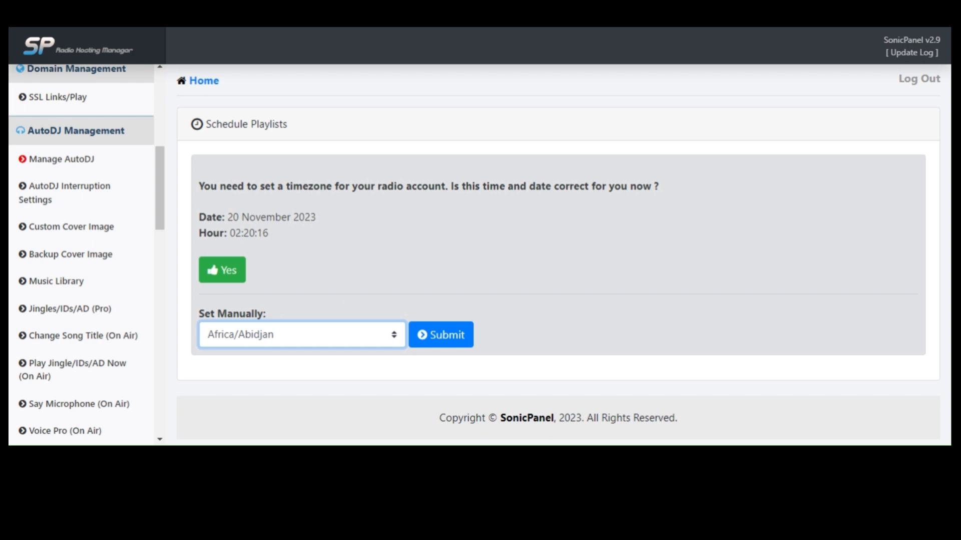
{"action": "left_click", "coordinate": [234, 334]}
{"action": "left_click", "coordinate": [448, 336]}
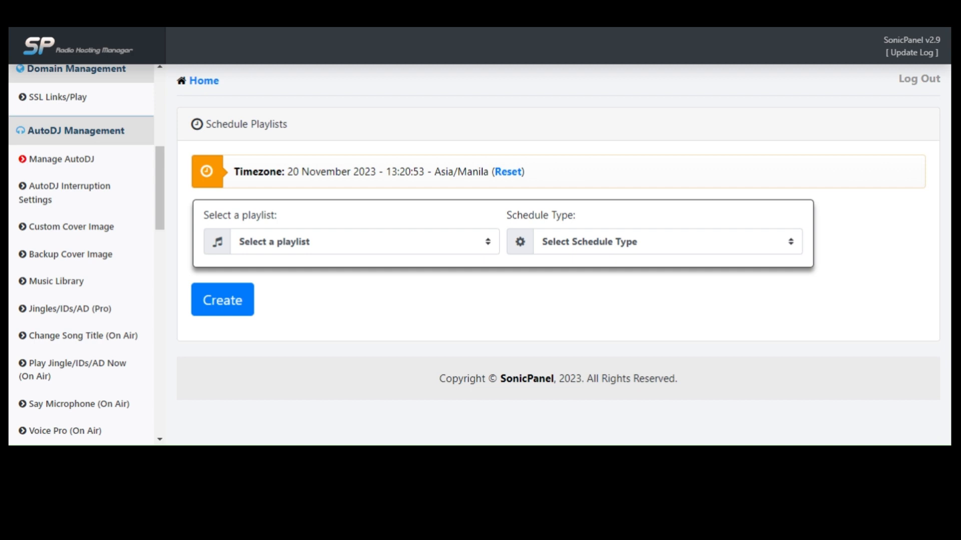
Step: Choose the sundays playlist for scheduling and set its schedule type to Standard Schedule
{"action": "left_click", "coordinate": [364, 243]}
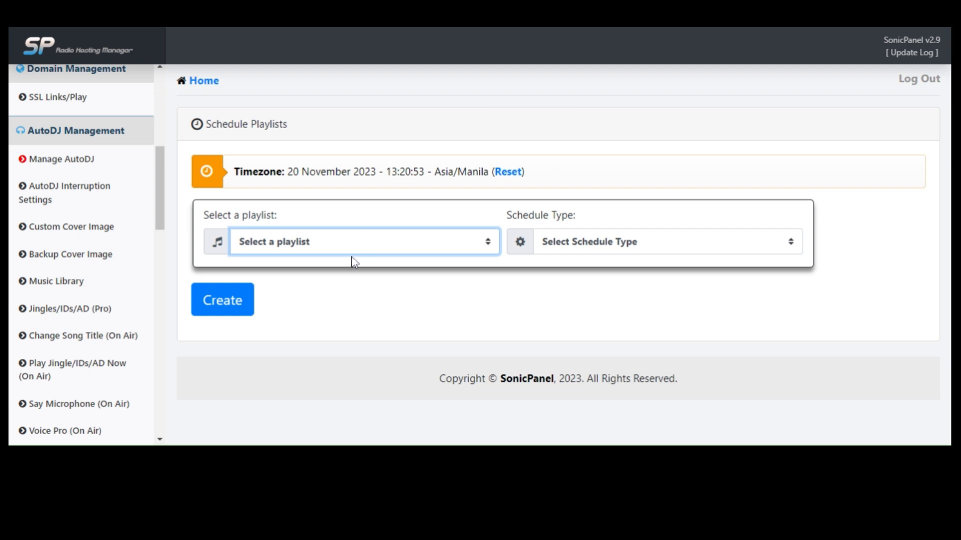
{"action": "left_click", "coordinate": [354, 261]}
{"action": "left_click", "coordinate": [612, 244]}
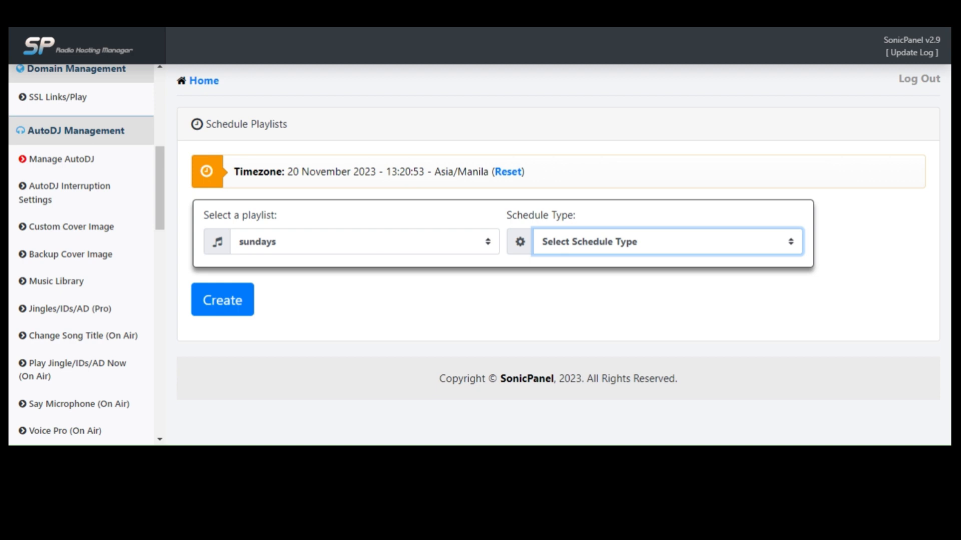
{"action": "left_click", "coordinate": [565, 278]}
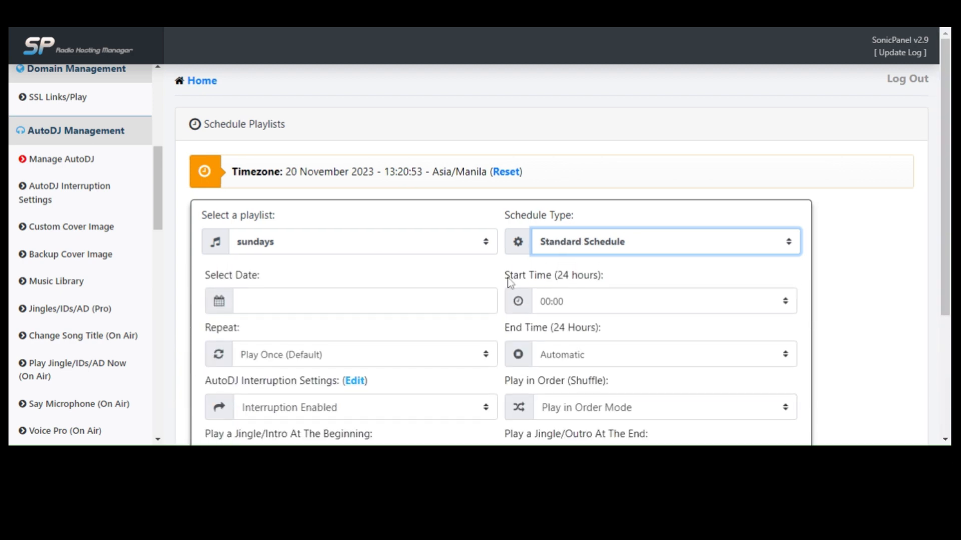
Step: Set the schedule date to 26 November 2023 and the start time to 08:00
{"action": "scroll", "coordinate": [487, 276], "scroll_direction": "down", "scroll_amount": 3}
{"action": "scroll", "coordinate": [487, 277], "scroll_direction": "up", "scroll_amount": 1}
{"action": "scroll", "coordinate": [485, 271], "scroll_direction": "up", "scroll_amount": 1}
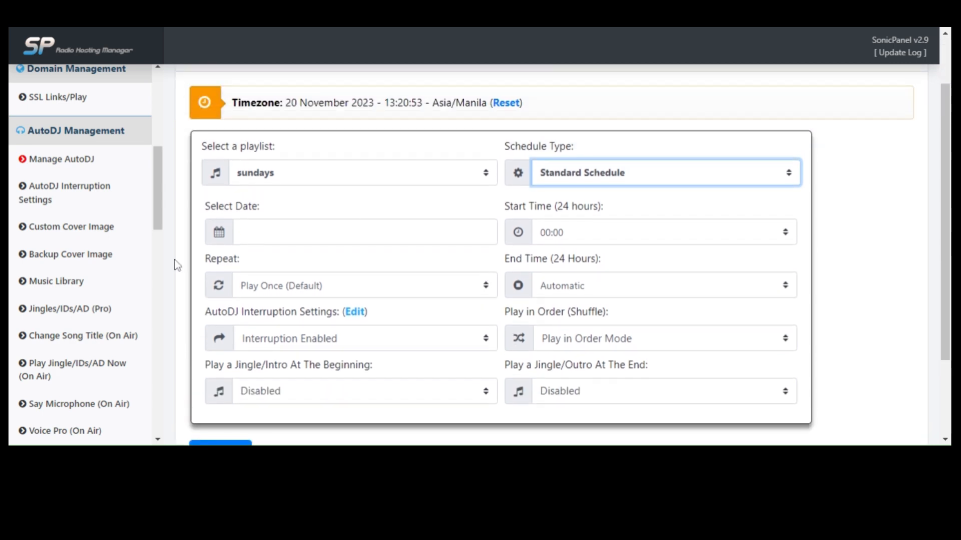
{"action": "left_click", "coordinate": [223, 238]}
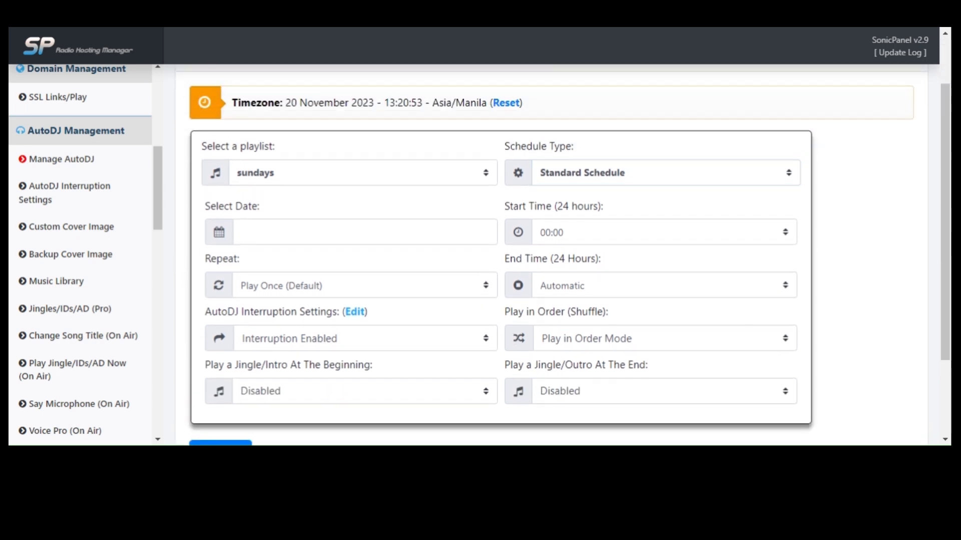
{"action": "left_click", "coordinate": [222, 237]}
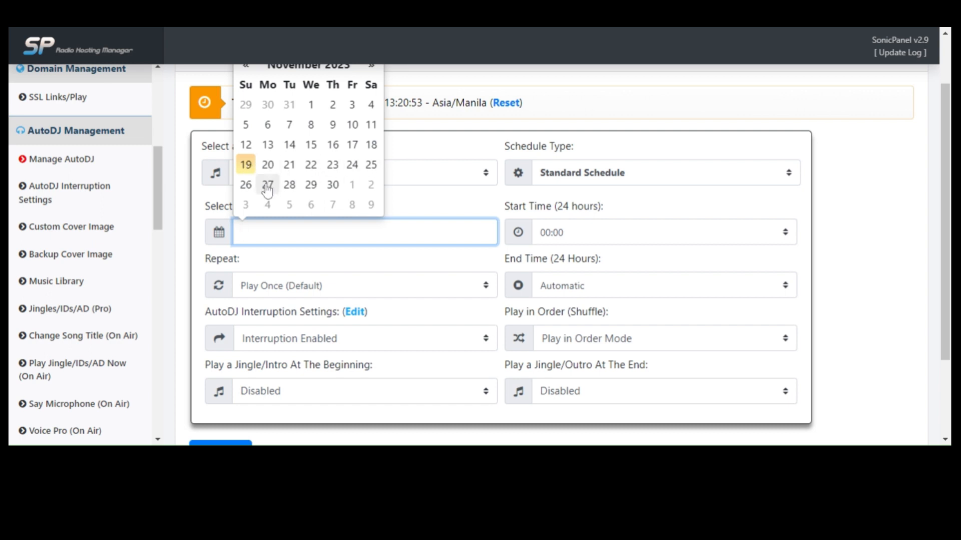
{"action": "left_click", "coordinate": [246, 186]}
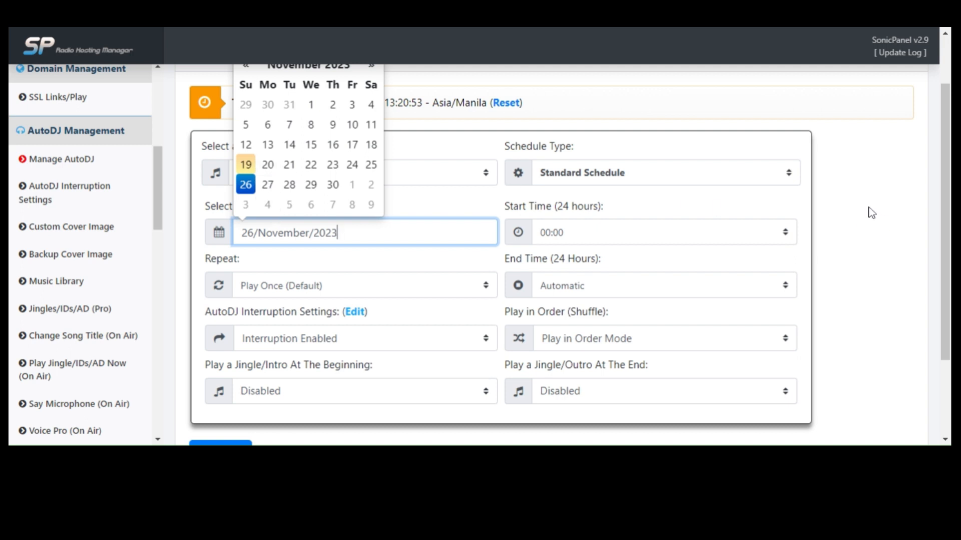
{"action": "left_click", "coordinate": [514, 206]}
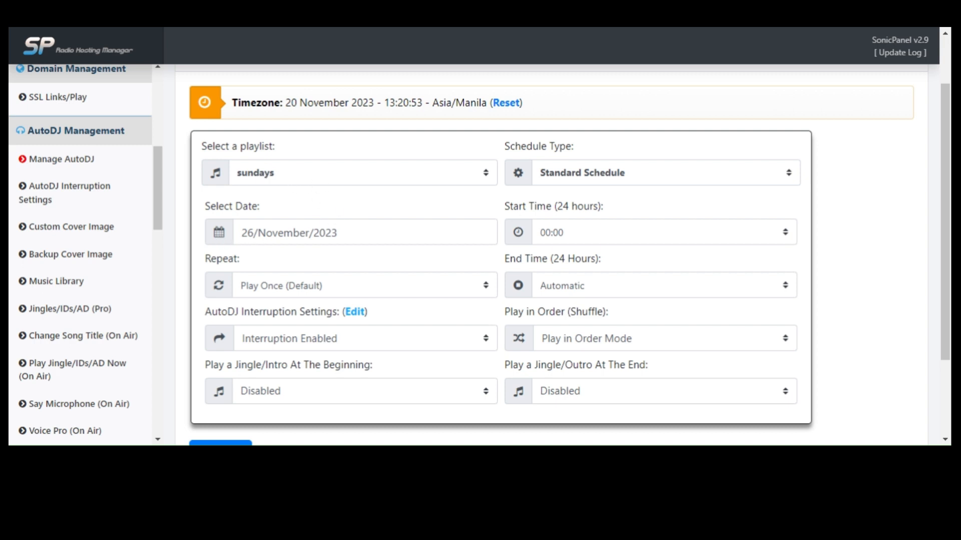
{"action": "left_click", "coordinate": [575, 237]}
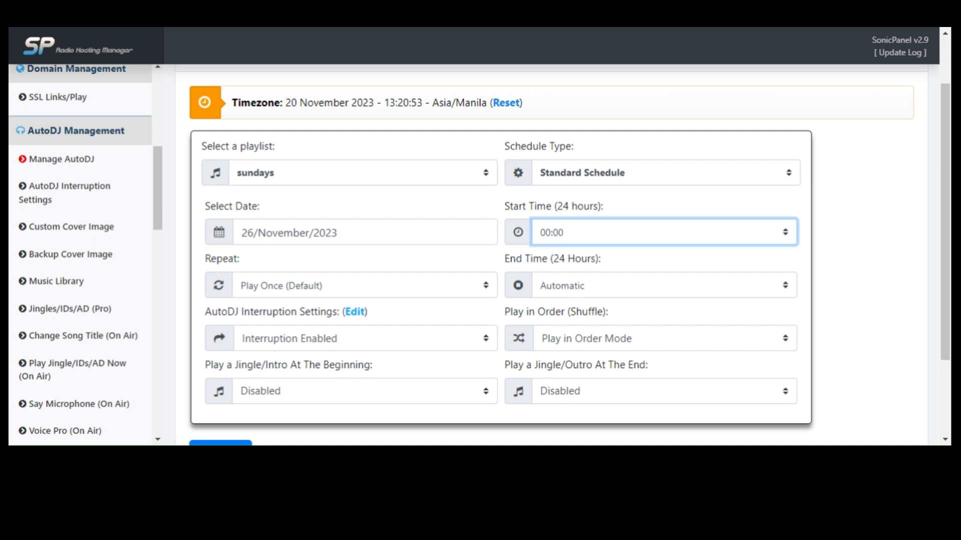
{"action": "left_click", "coordinate": [498, 103]}
Step: Set the schedule to Repeat Weekly with an end time of 10:00
{"action": "scroll", "coordinate": [818, 226], "scroll_direction": "down", "scroll_amount": 1}
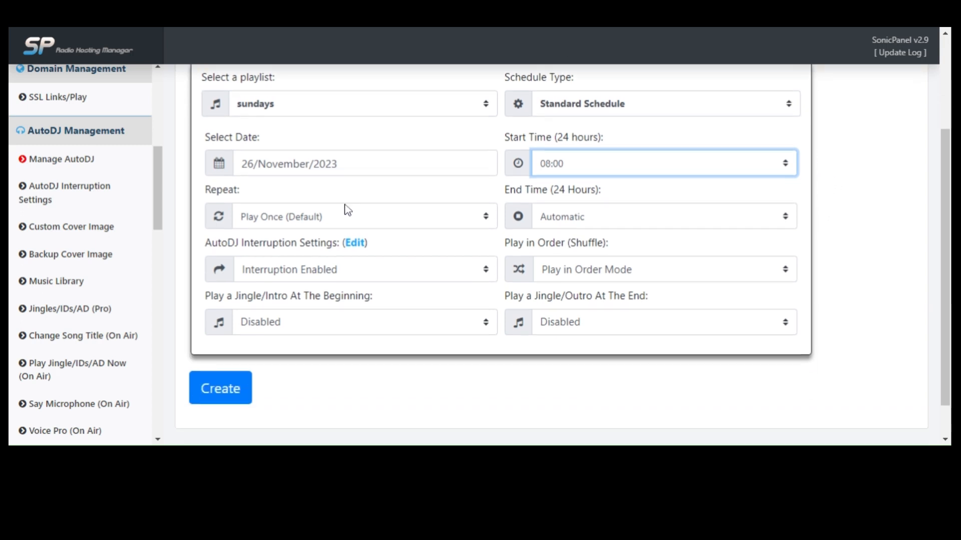
{"action": "left_click", "coordinate": [287, 228]}
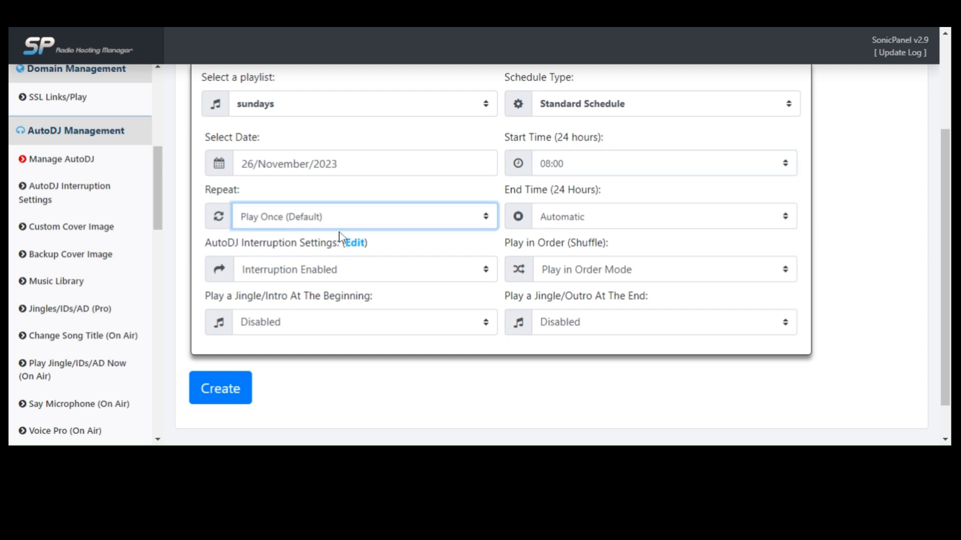
{"action": "left_click", "coordinate": [323, 266]}
{"action": "left_click", "coordinate": [572, 217]}
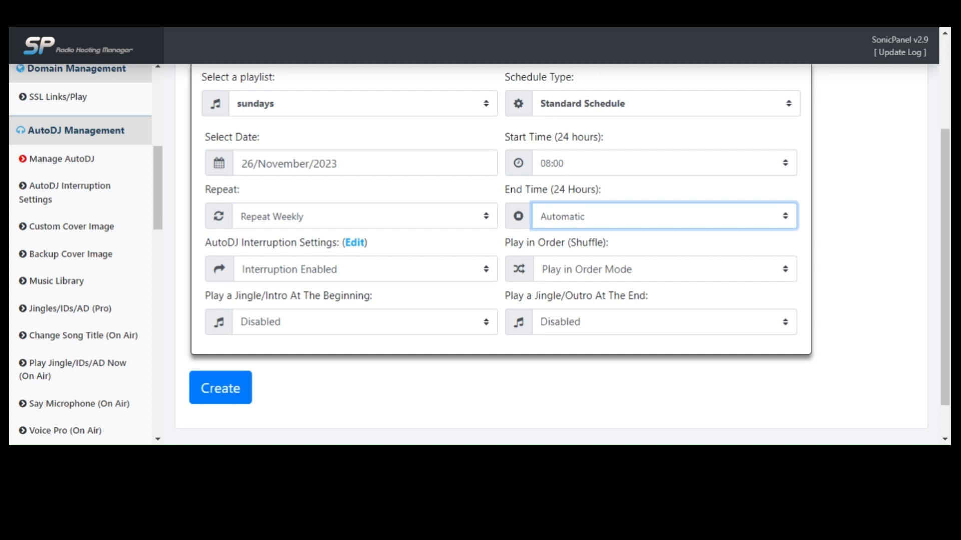
{"action": "left_click", "coordinate": [552, 216]}
{"action": "left_click", "coordinate": [875, 234]}
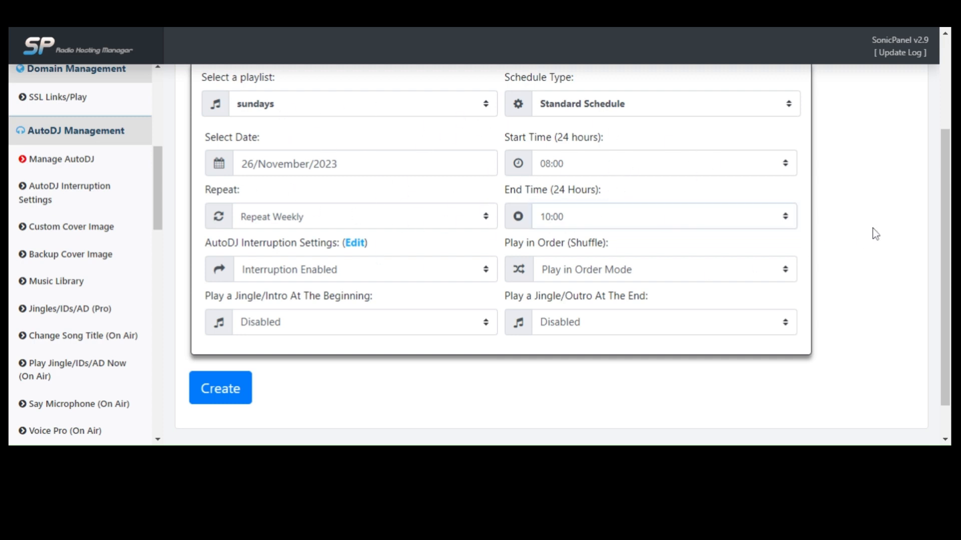
Step: Check the schedule's AutoDJ interruption options and set the play order to Play in Shuffle Mode
{"action": "scroll", "coordinate": [883, 242], "scroll_direction": "up", "scroll_amount": 3}
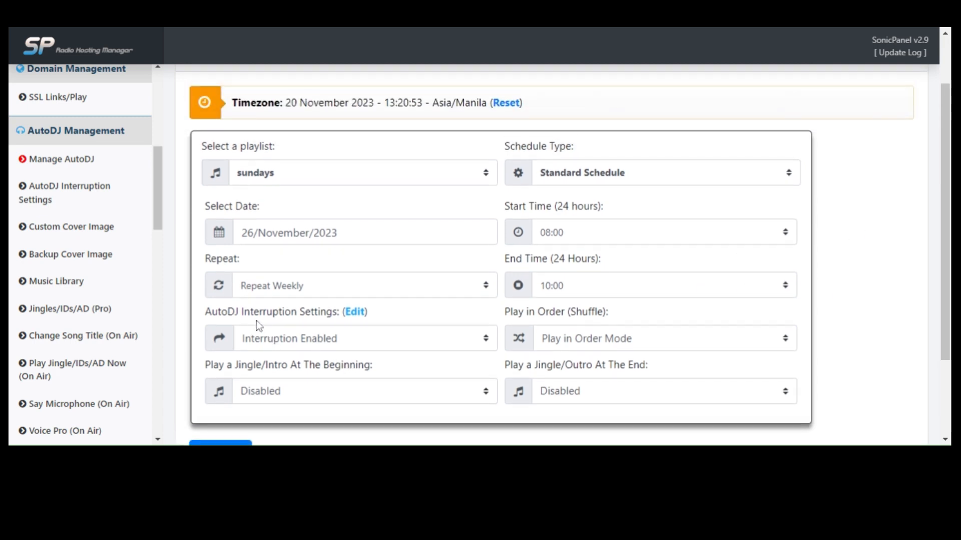
{"action": "left_click", "coordinate": [320, 339]}
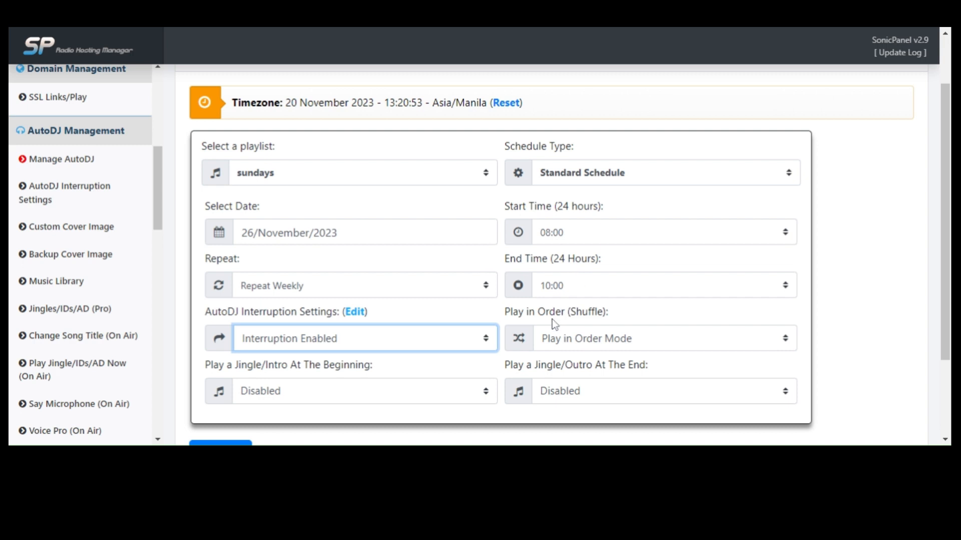
{"action": "scroll", "coordinate": [782, 286], "scroll_direction": "down", "scroll_amount": 2}
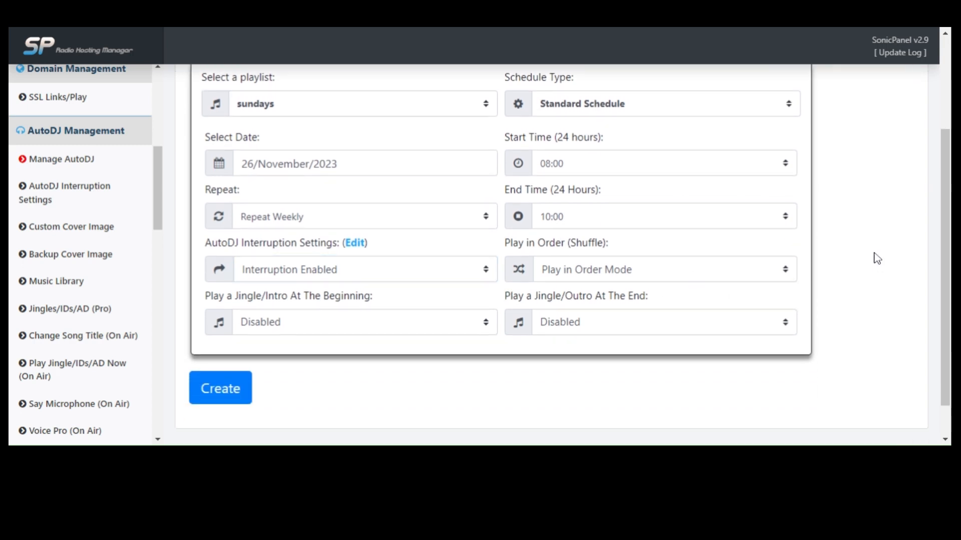
{"action": "left_click", "coordinate": [629, 275]}
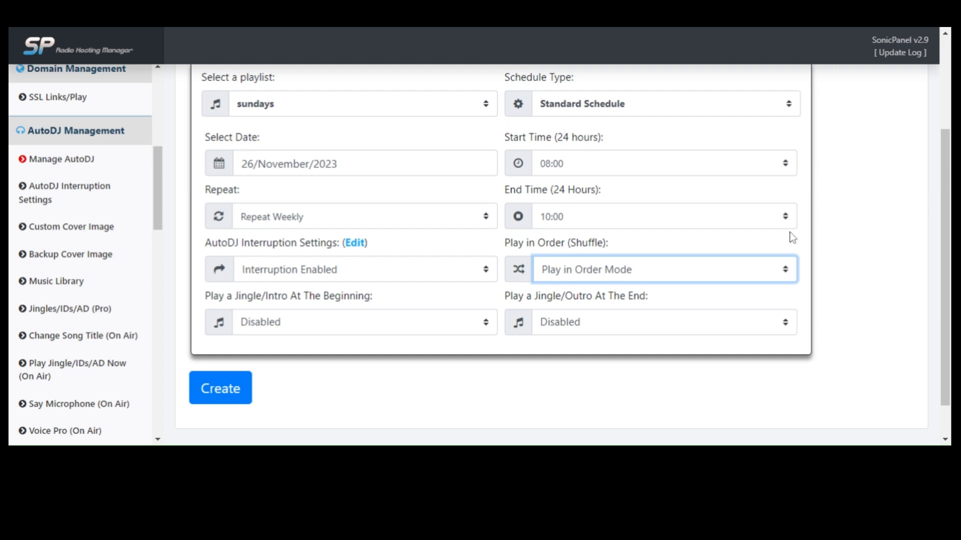
{"action": "scroll", "coordinate": [789, 232], "scroll_direction": "up", "scroll_amount": 4}
{"action": "scroll", "coordinate": [789, 222], "scroll_direction": "down", "scroll_amount": 4}
{"action": "left_click", "coordinate": [619, 307]}
Step: Examine the options for playing a jingle at the beginning and at the end of the schedule
{"action": "left_click", "coordinate": [405, 316]}
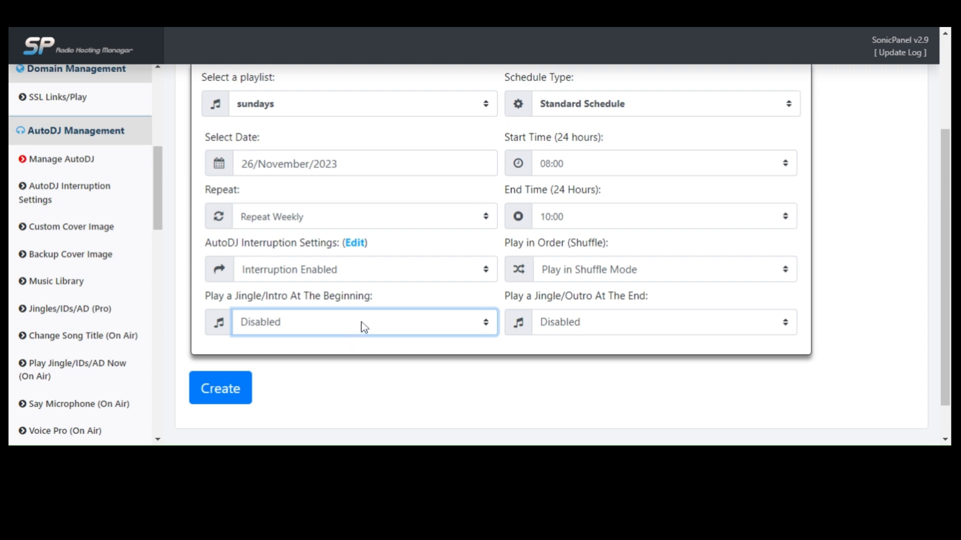
{"action": "left_click", "coordinate": [602, 320]}
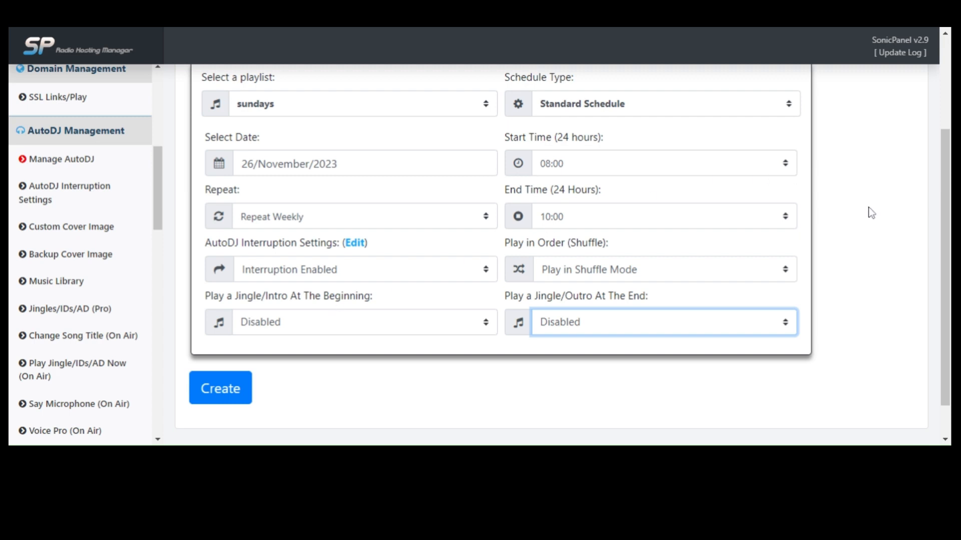
{"action": "left_click", "coordinate": [307, 324]}
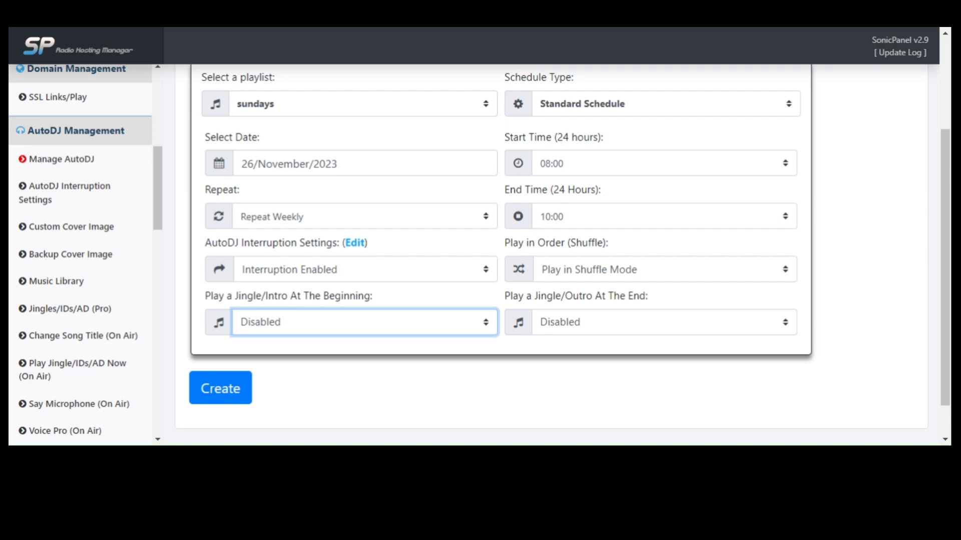
{"action": "left_click", "coordinate": [345, 372]}
{"action": "left_click", "coordinate": [354, 329]}
{"action": "left_click", "coordinate": [650, 324]}
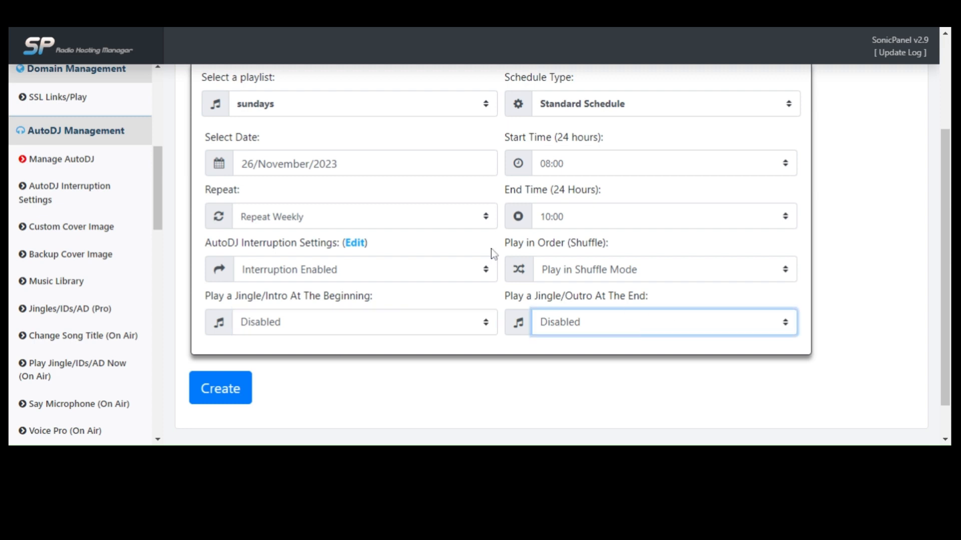
Step: Create the schedule for the sundays playlist and look over its settings
{"action": "scroll", "coordinate": [359, 307], "scroll_direction": "up", "scroll_amount": 2}
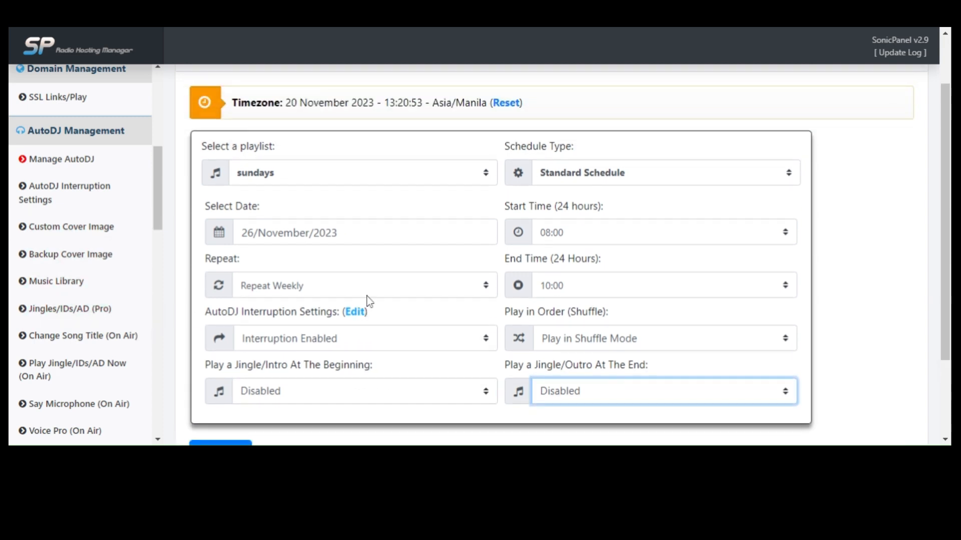
{"action": "scroll", "coordinate": [369, 293], "scroll_direction": "down", "scroll_amount": 2}
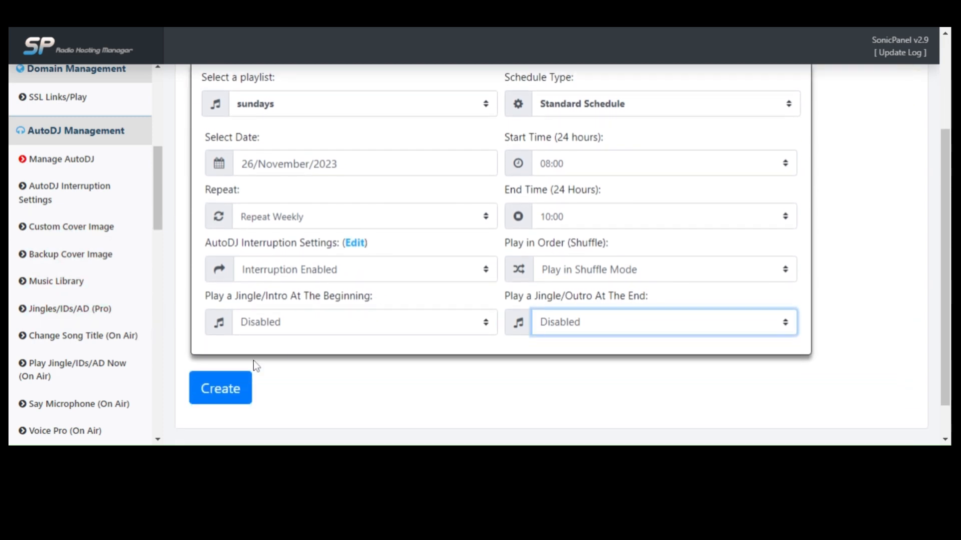
{"action": "left_click", "coordinate": [226, 393]}
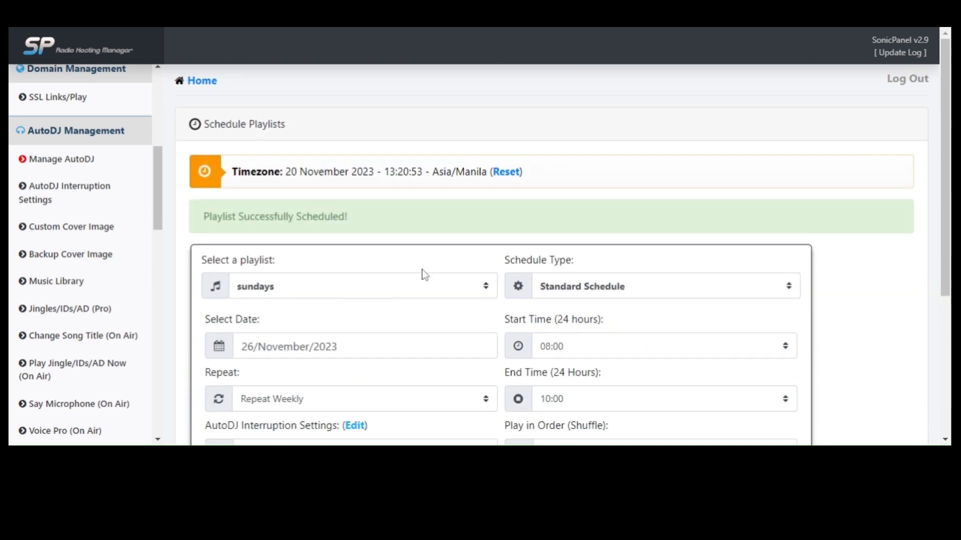
{"action": "left_click_drag", "start_coordinate": [365, 220], "coordinate": [206, 218]}
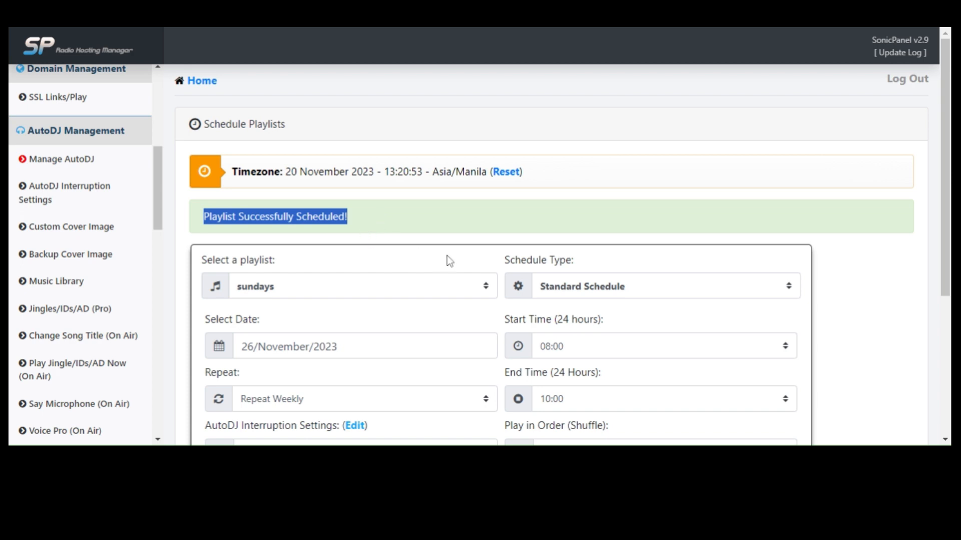
{"action": "scroll", "coordinate": [446, 257], "scroll_direction": "down", "scroll_amount": 3}
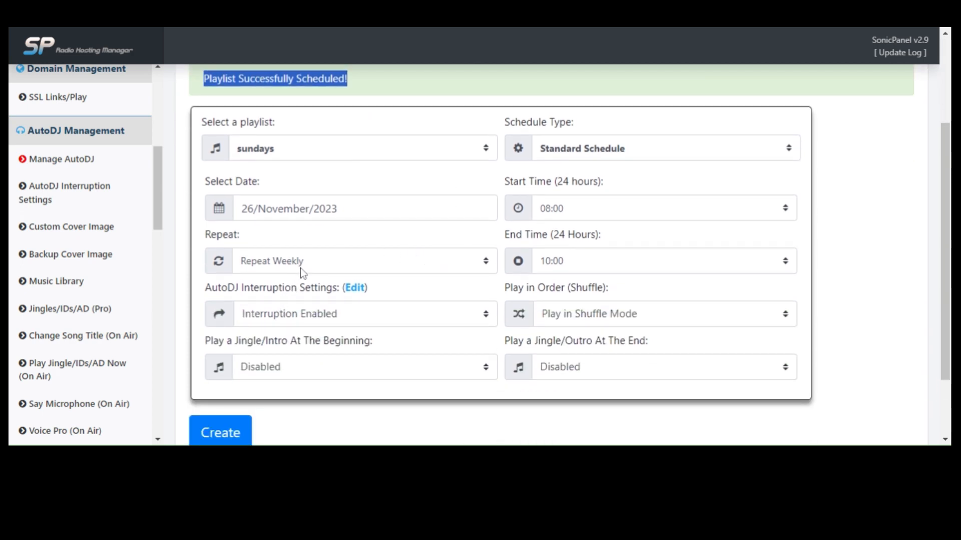
{"action": "scroll", "coordinate": [450, 249], "scroll_direction": "up", "scroll_amount": 3}
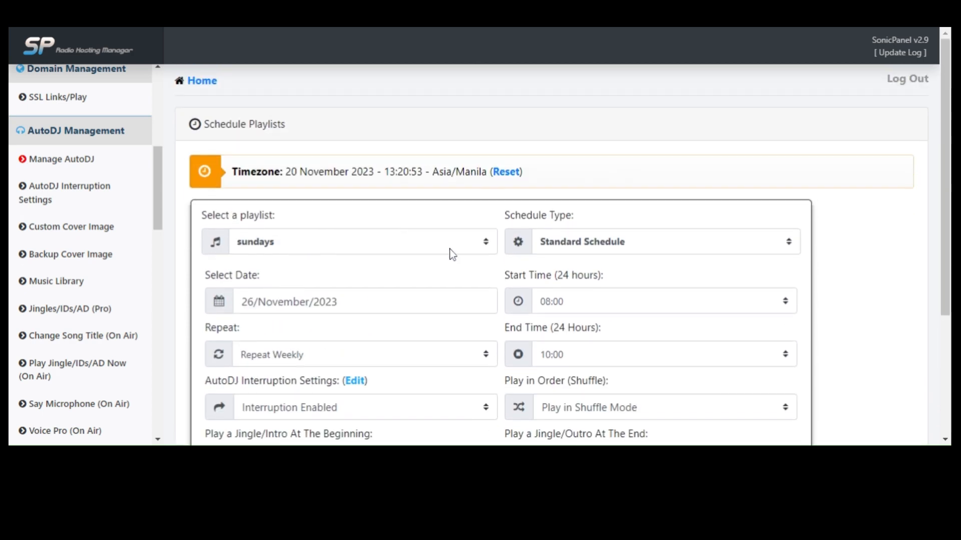
{"action": "scroll", "coordinate": [392, 240], "scroll_direction": "down", "scroll_amount": 3}
{"action": "scroll", "coordinate": [411, 235], "scroll_direction": "up", "scroll_amount": 1}
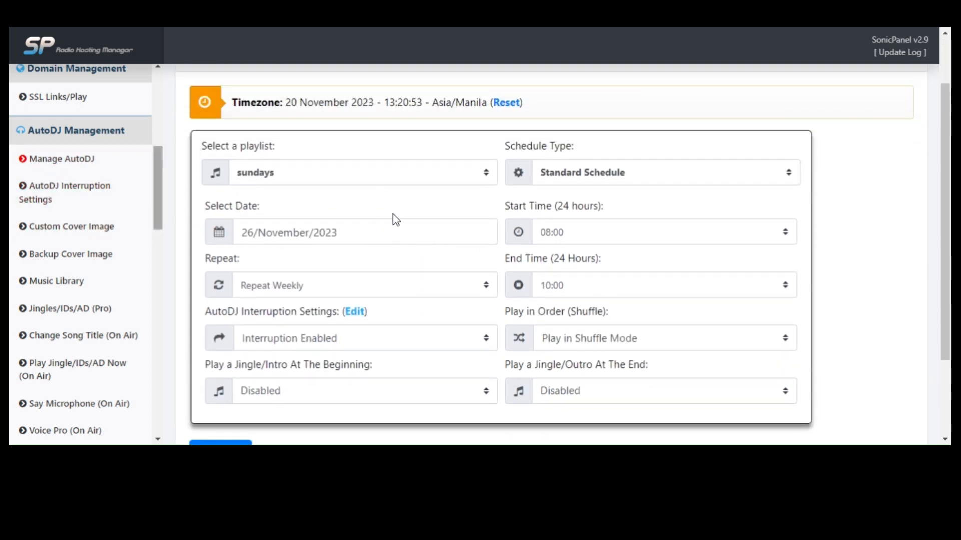
{"action": "scroll", "coordinate": [392, 218], "scroll_direction": "up", "scroll_amount": 2}
Step: Open the Jingles/IDs/AD (Pro) page and look through its playback settings and upload area
{"action": "left_click", "coordinate": [98, 317]}
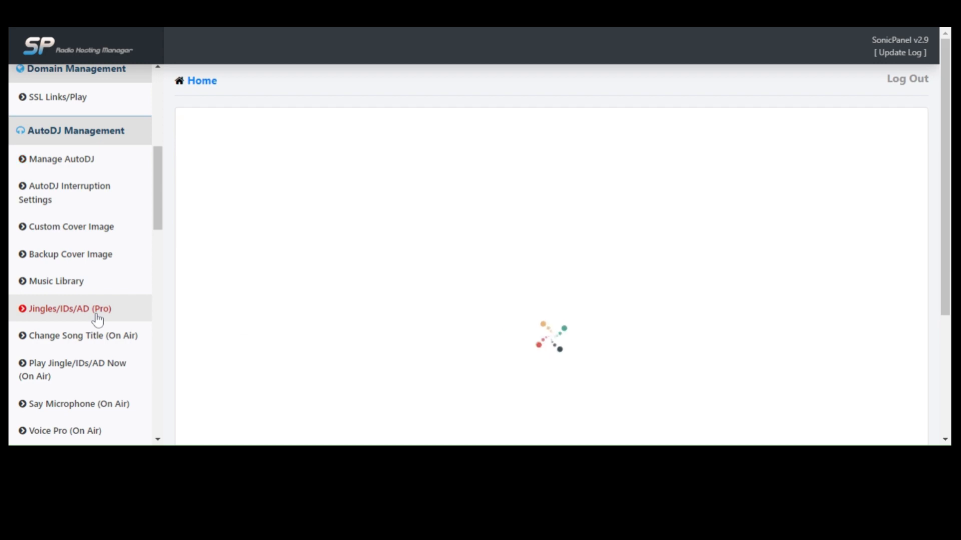
{"action": "scroll", "coordinate": [250, 268], "scroll_direction": "down", "scroll_amount": 4}
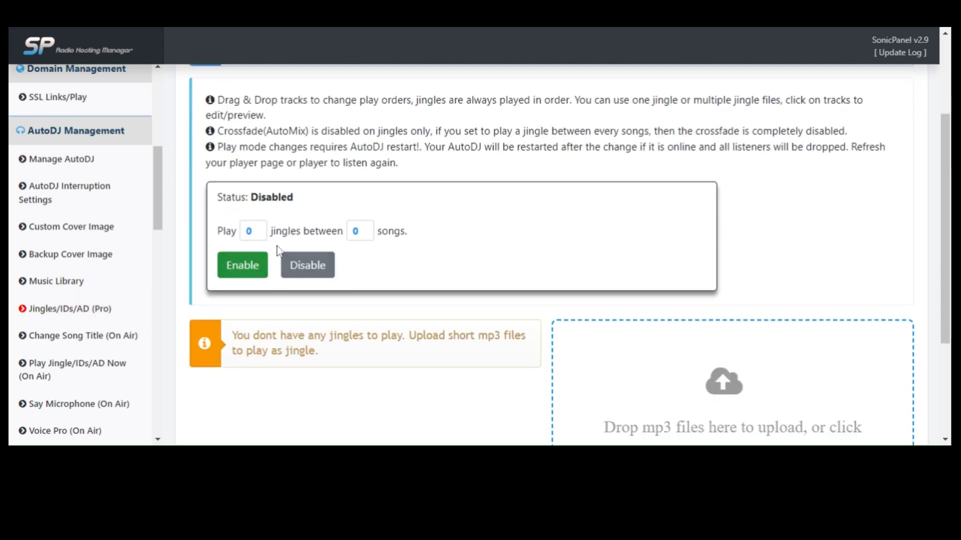
{"action": "scroll", "coordinate": [684, 272], "scroll_direction": "down", "scroll_amount": 2}
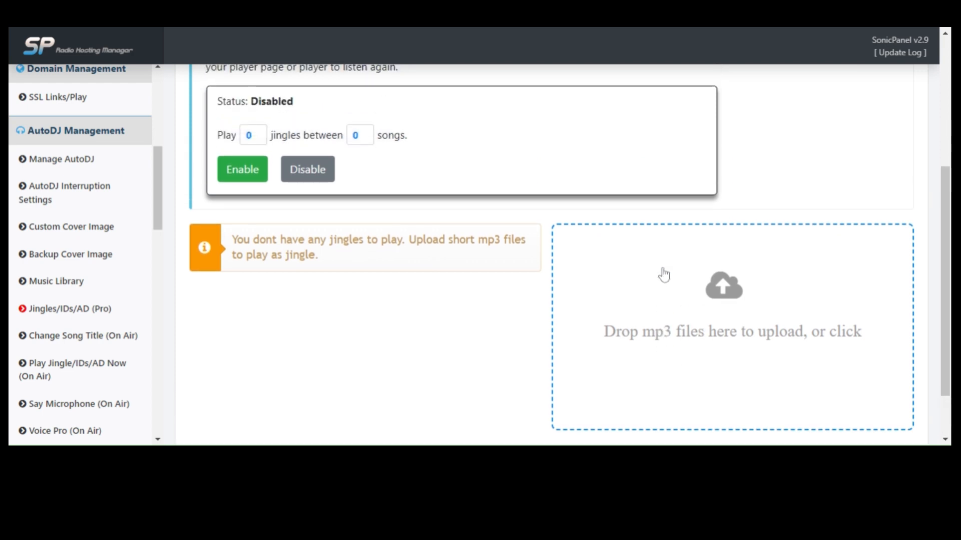
{"action": "scroll", "coordinate": [55, 241], "scroll_direction": "up", "scroll_amount": 3}
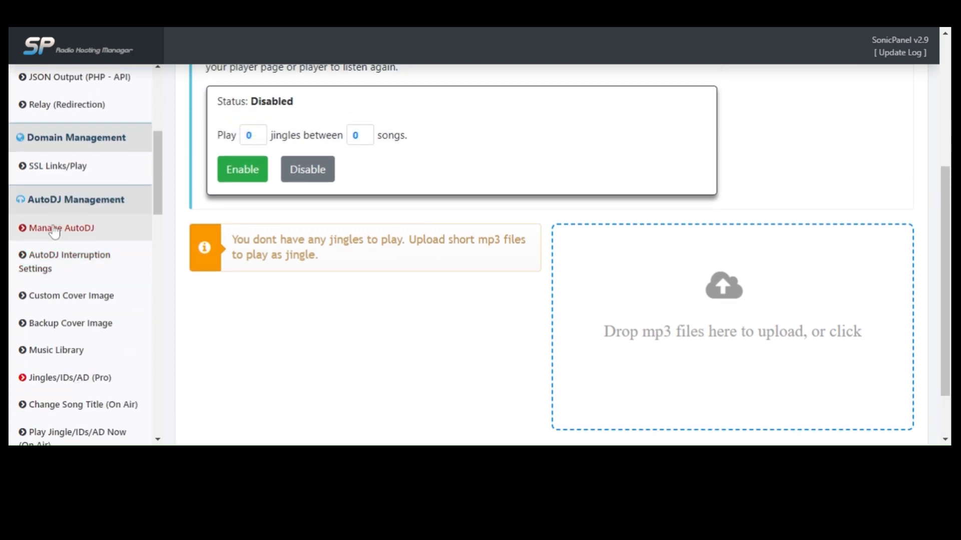
Step: Return to the AutoDJ management page and look over its status and settings
{"action": "left_click", "coordinate": [80, 229]}
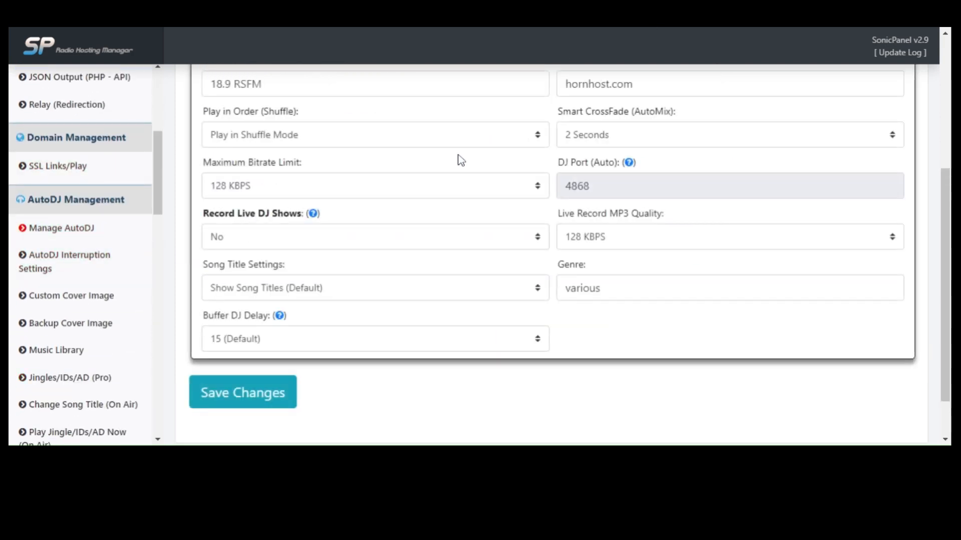
{"action": "scroll", "coordinate": [460, 160], "scroll_direction": "up", "scroll_amount": 5}
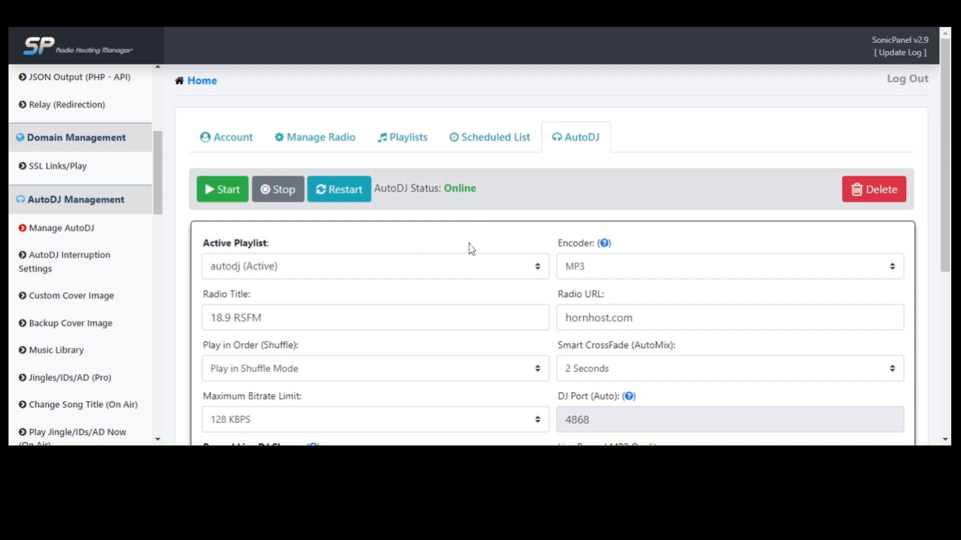
{"action": "scroll", "coordinate": [469, 244], "scroll_direction": "down", "scroll_amount": 2}
{"action": "scroll", "coordinate": [471, 248], "scroll_direction": "up", "scroll_amount": 2}
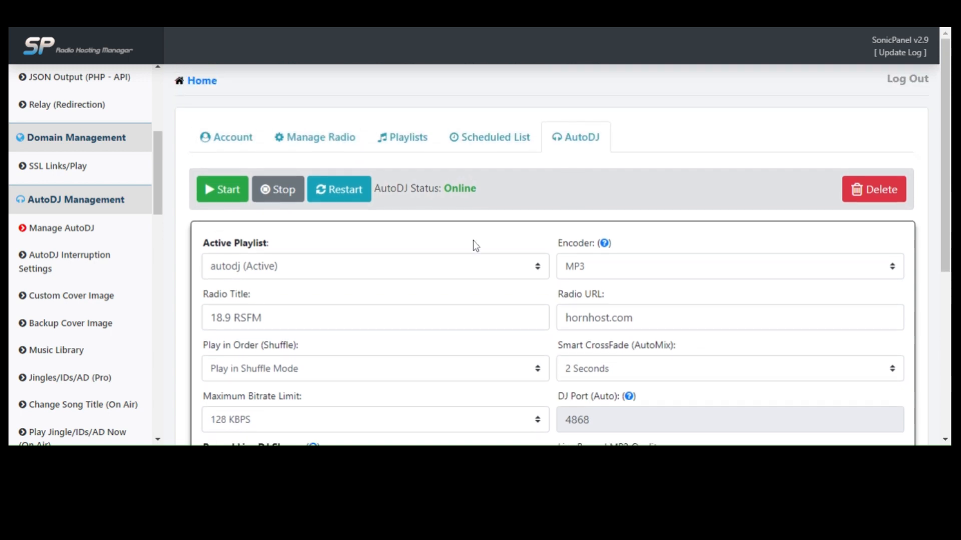